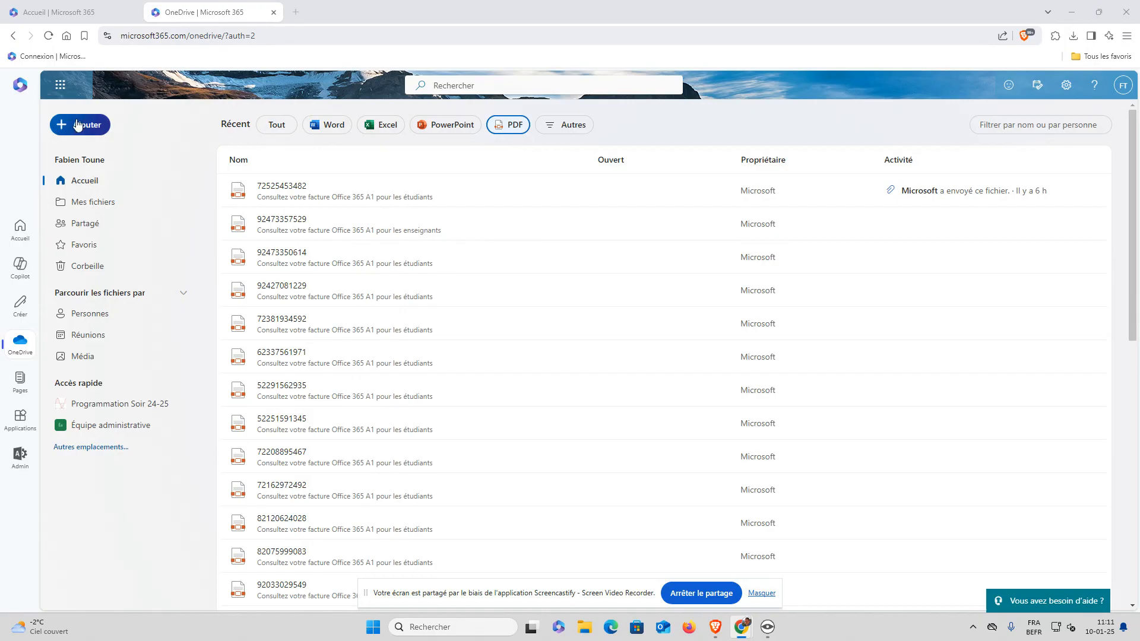
# Show the Microsoft 365 app launcher over OneDrive's recent files, search its apps, and launch Outlook mail
pyautogui.click(60, 89)
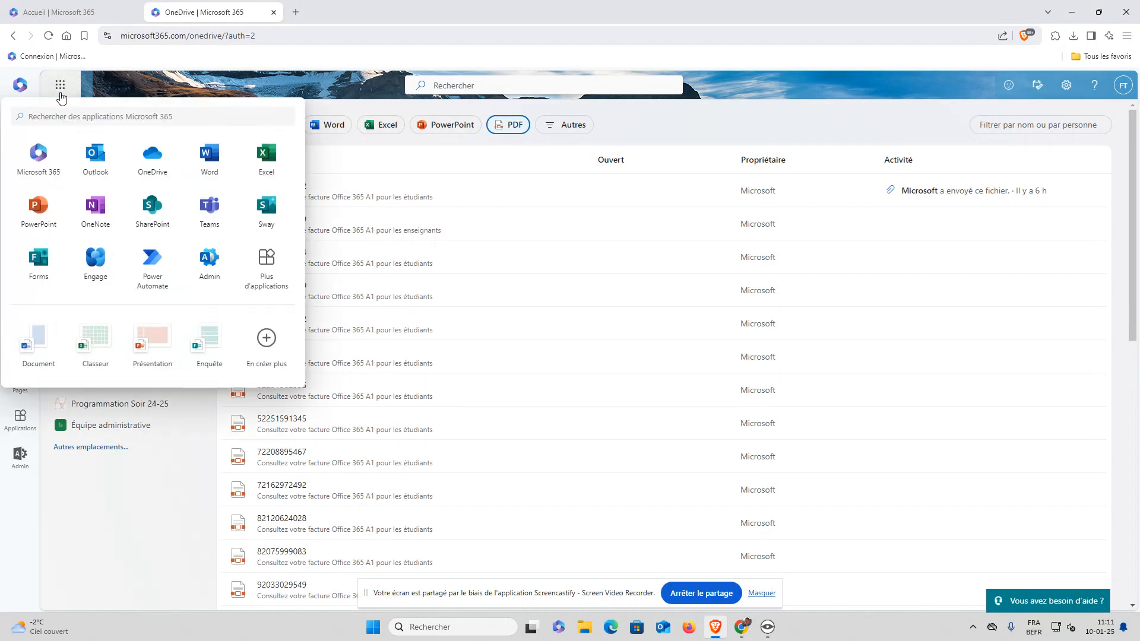
pyautogui.click(60, 87)
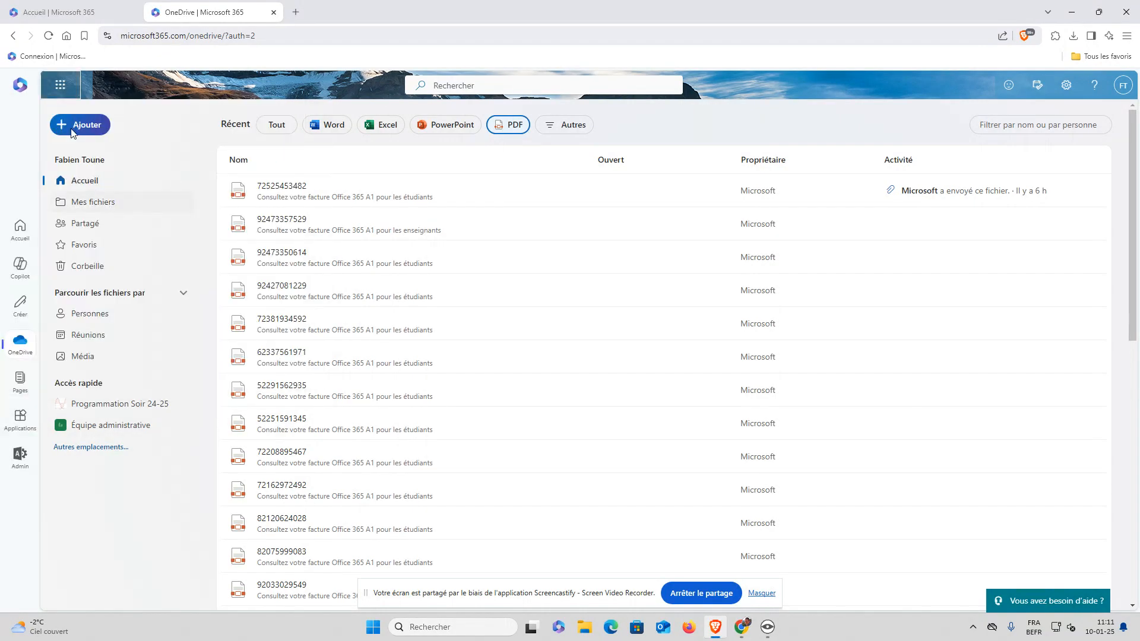
pyautogui.click(61, 87)
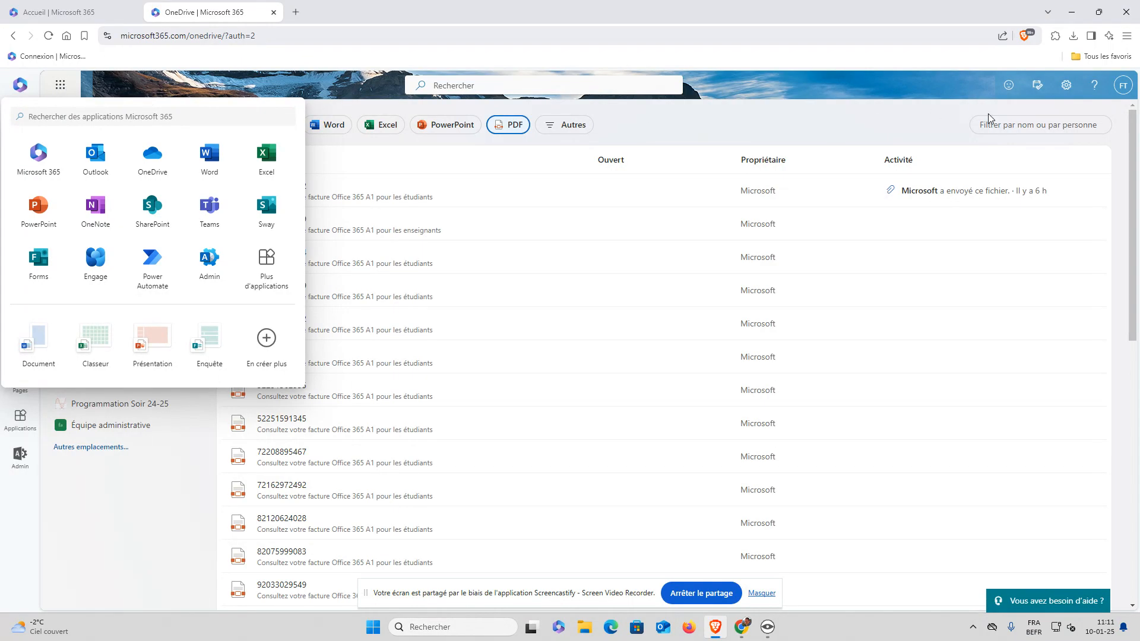
pyautogui.click(20, 116)
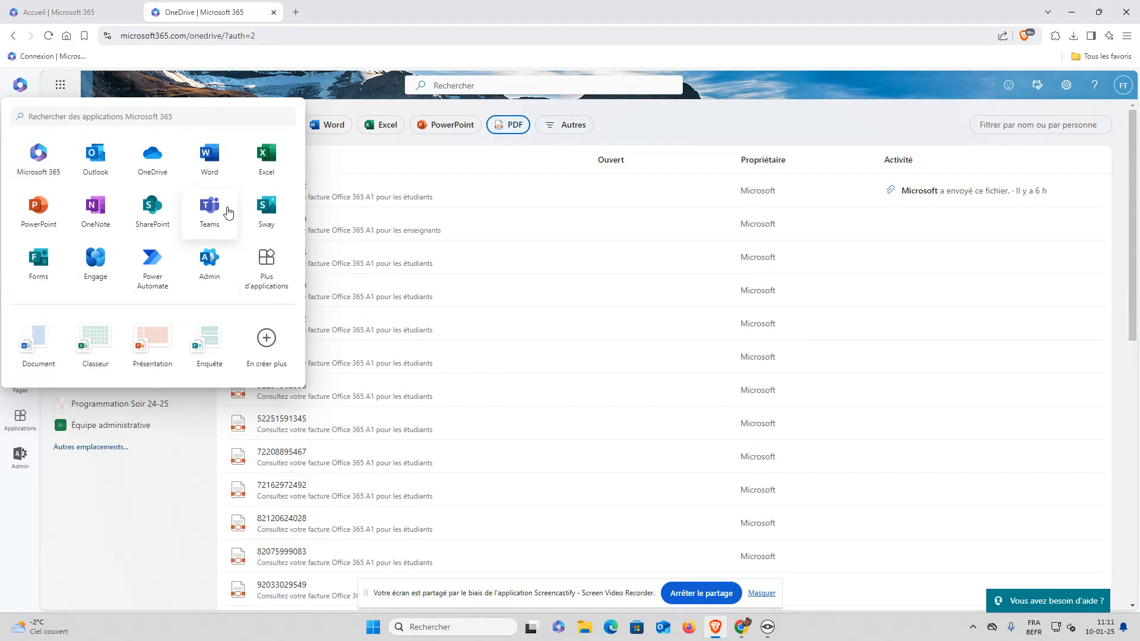
pyautogui.click(101, 166)
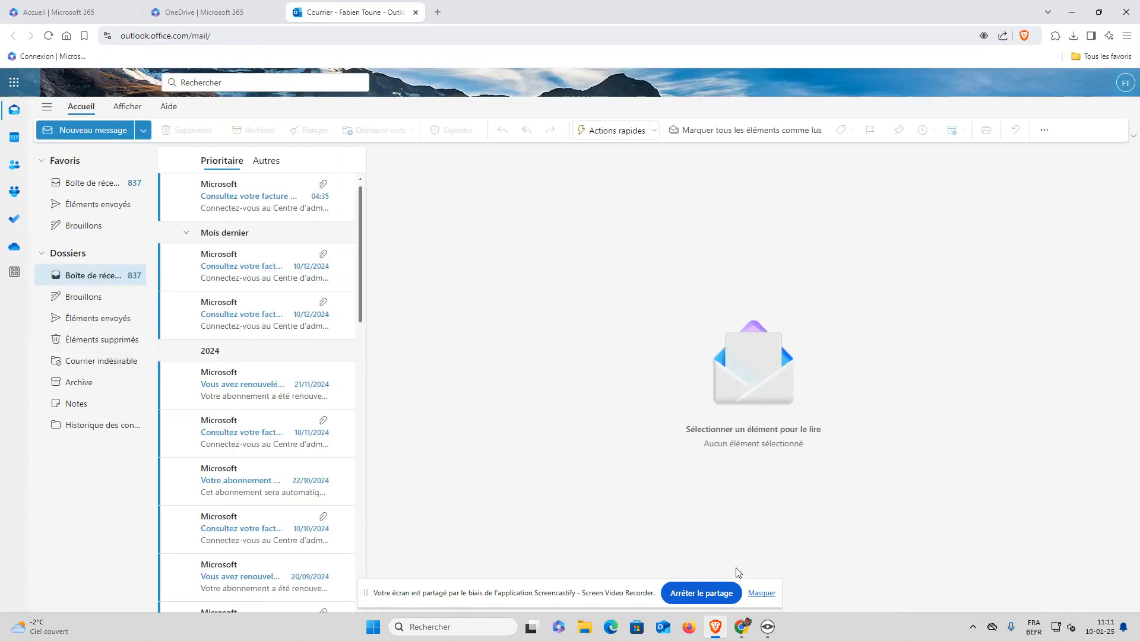
# Let the Outlook inbox load in the new tab, showing 837 unread messages
pyautogui.click(761, 594)
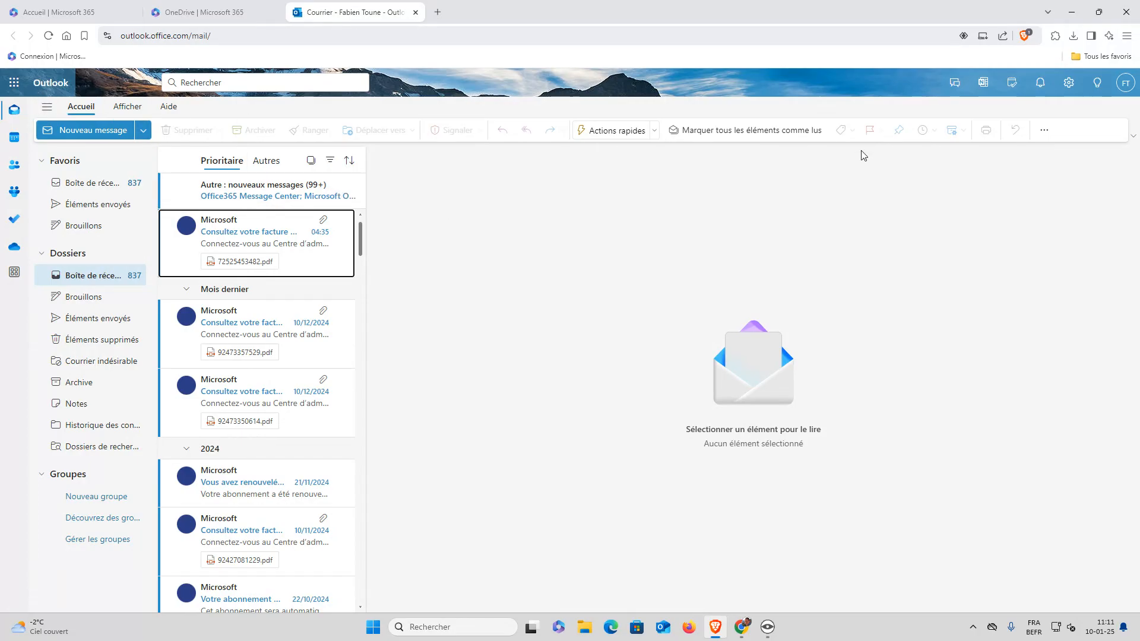
pyautogui.press('super')
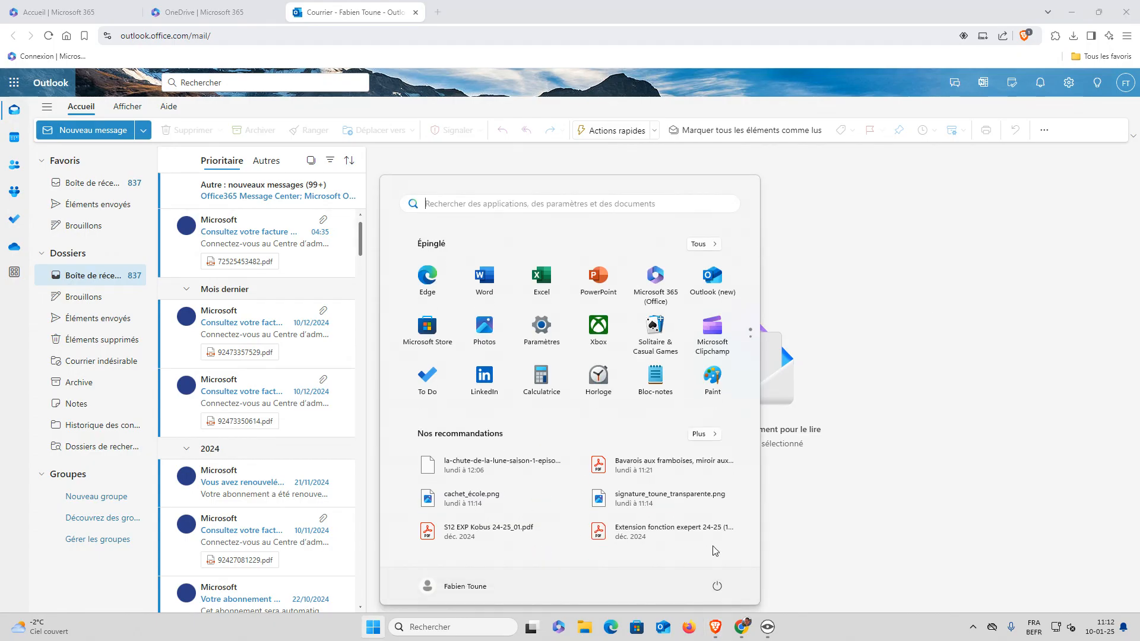
pyautogui.write('outl')
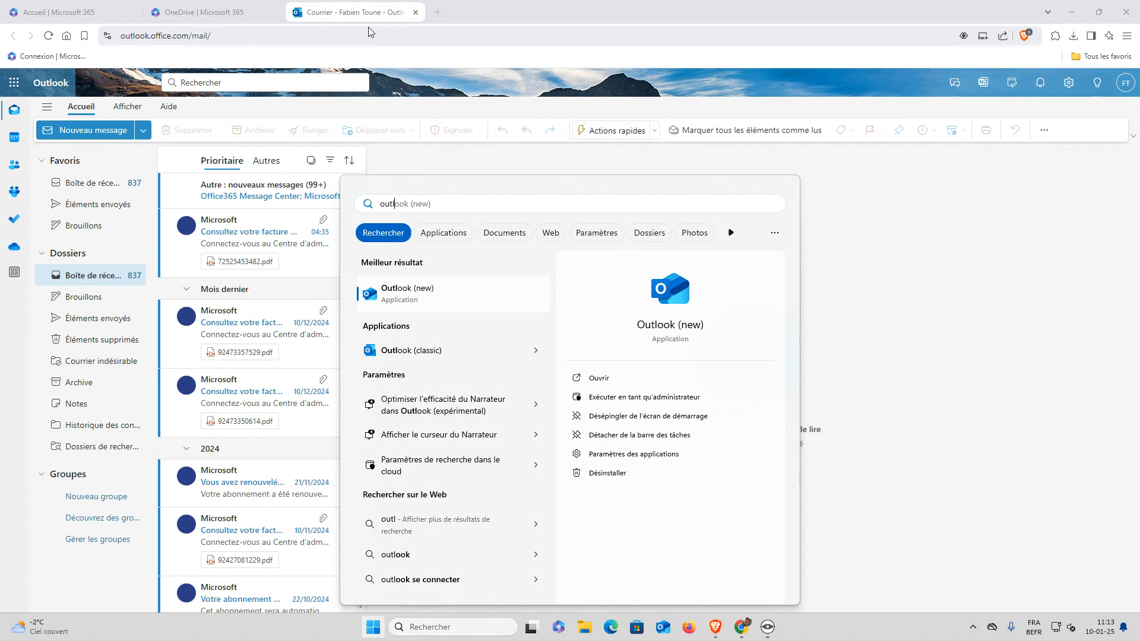
pyautogui.click(530, 20)
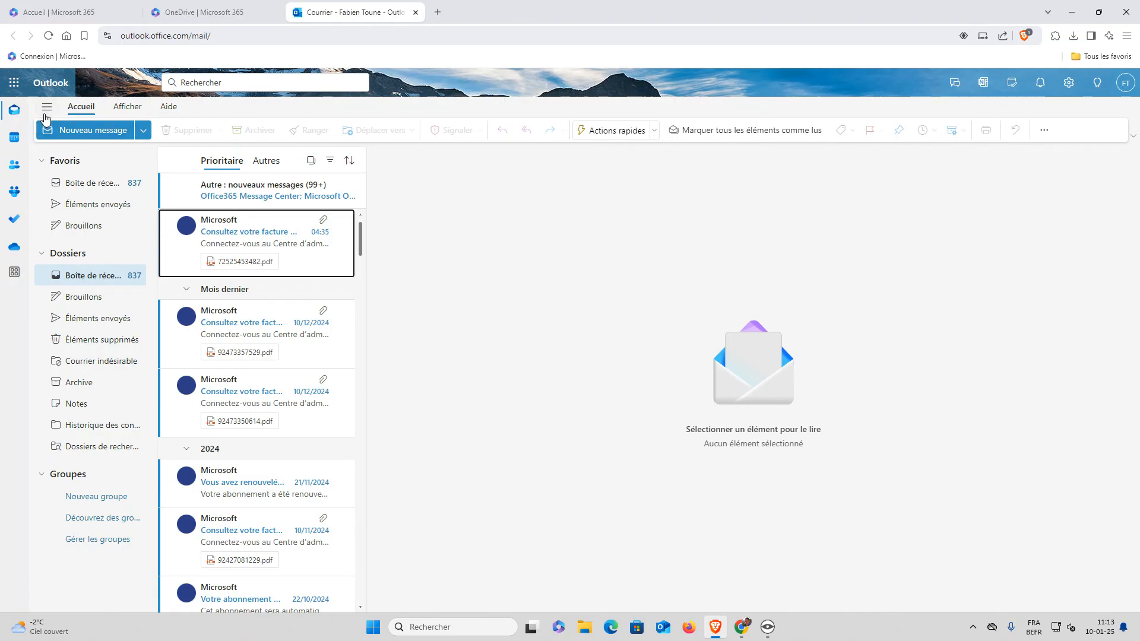
# Relaunch Outlook from the app launcher, close the older duplicate Outlook tab, and return to mail
pyautogui.click(21, 89)
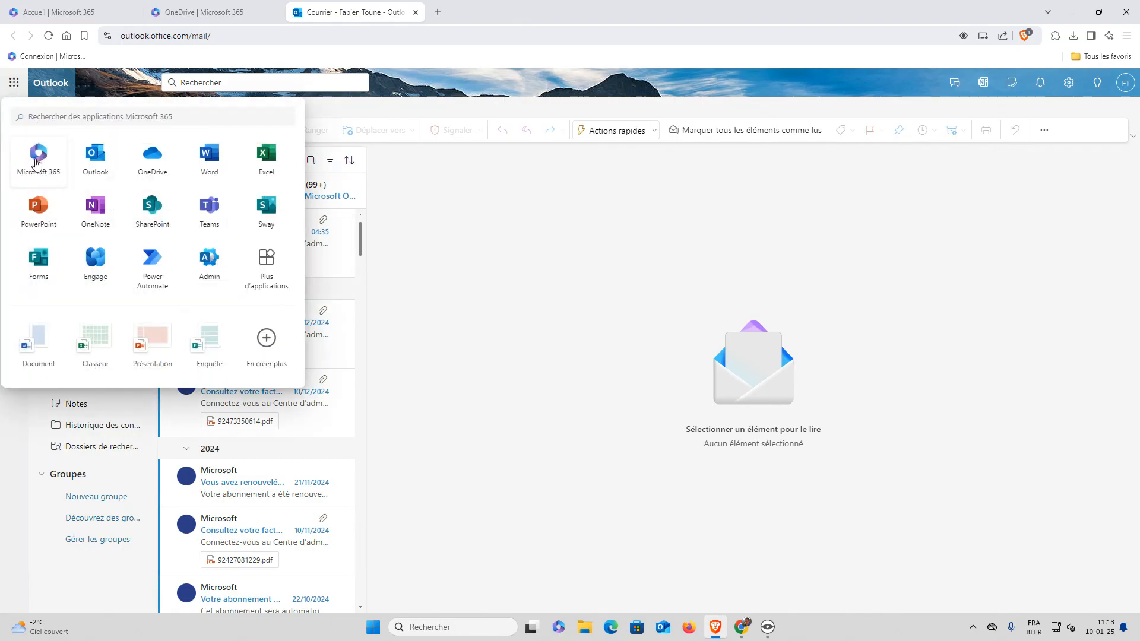
pyautogui.click(92, 164)
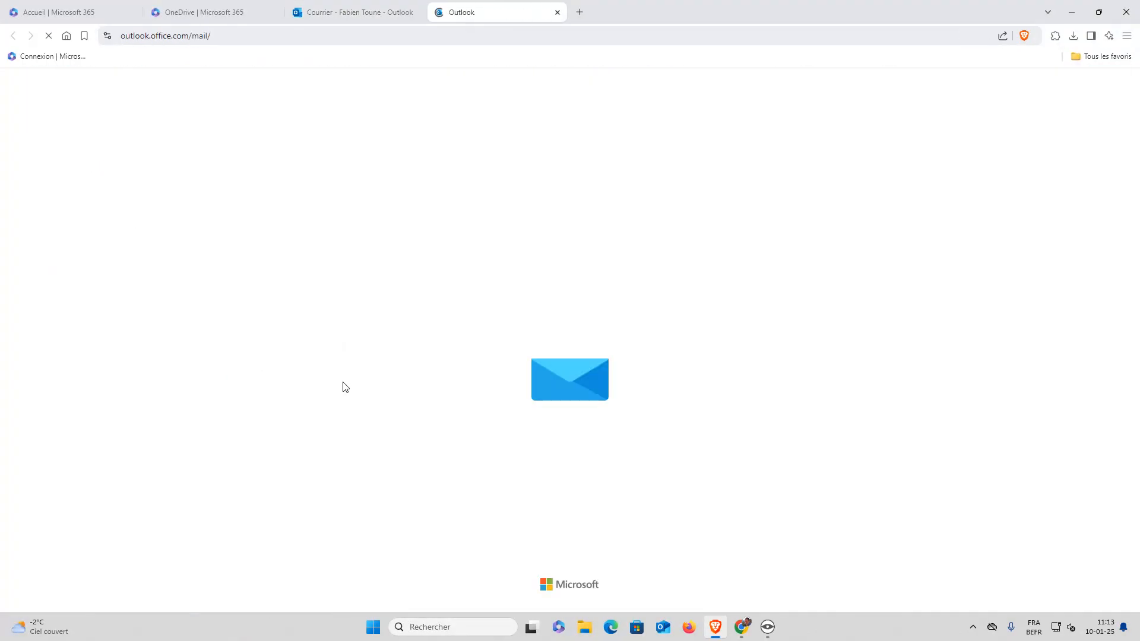
pyautogui.click(399, 7)
pyautogui.click(416, 11)
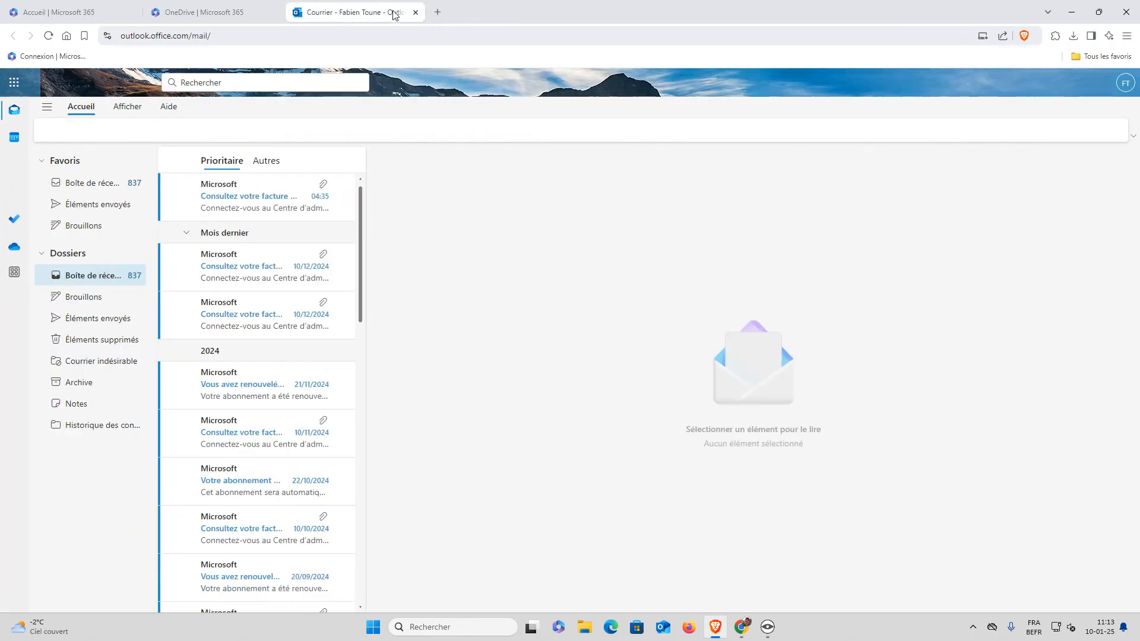
pyautogui.click(215, 14)
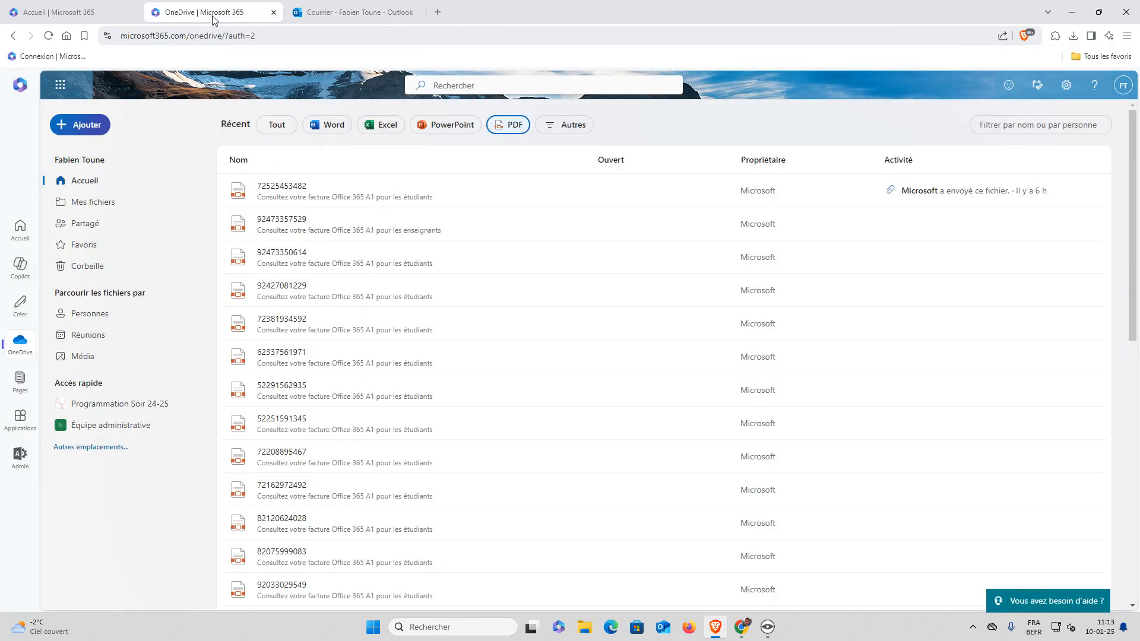
pyautogui.click(343, 10)
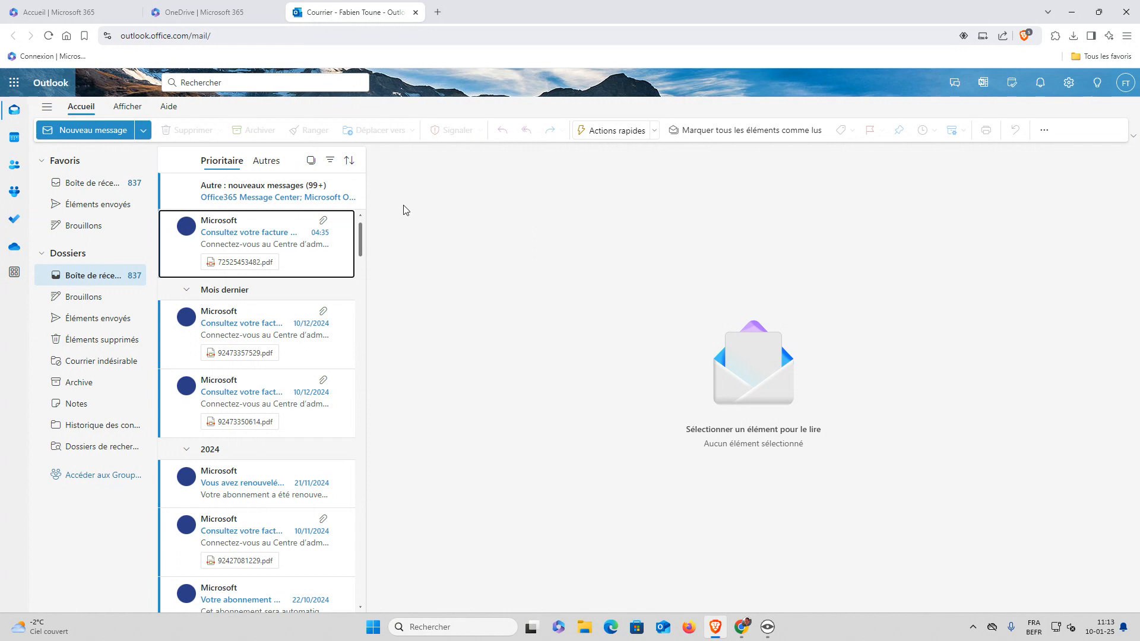
# Start a new message, cancel the address book, and discard a typed 'fabien' recipient
pyautogui.click(84, 134)
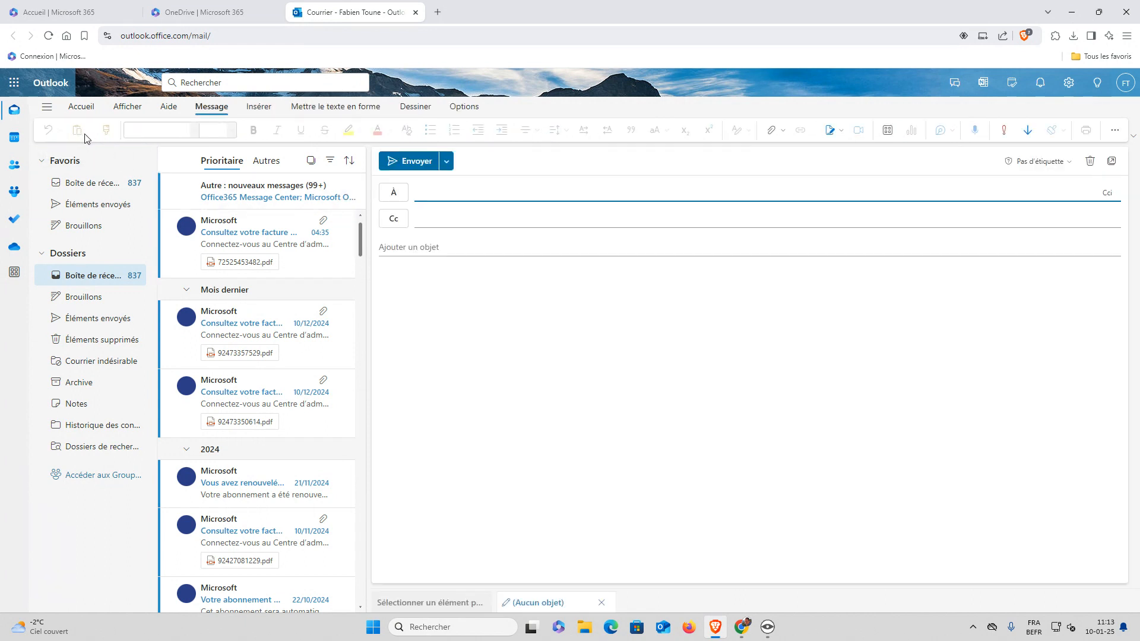
pyautogui.click(400, 196)
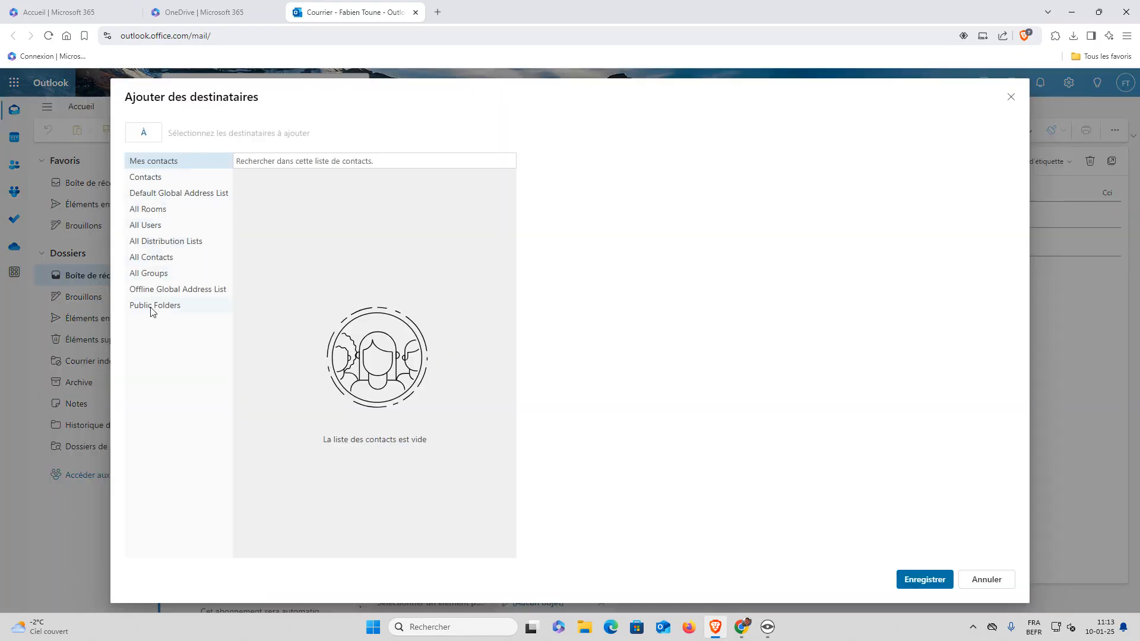
pyautogui.click(985, 580)
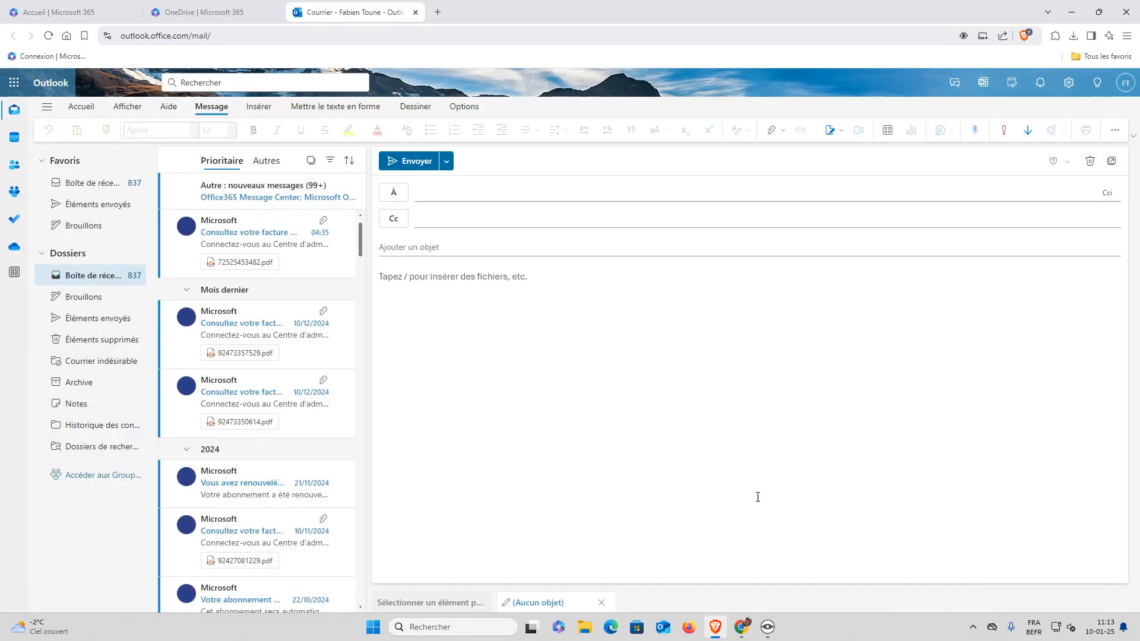
pyautogui.click(479, 200)
pyautogui.write('fabien')
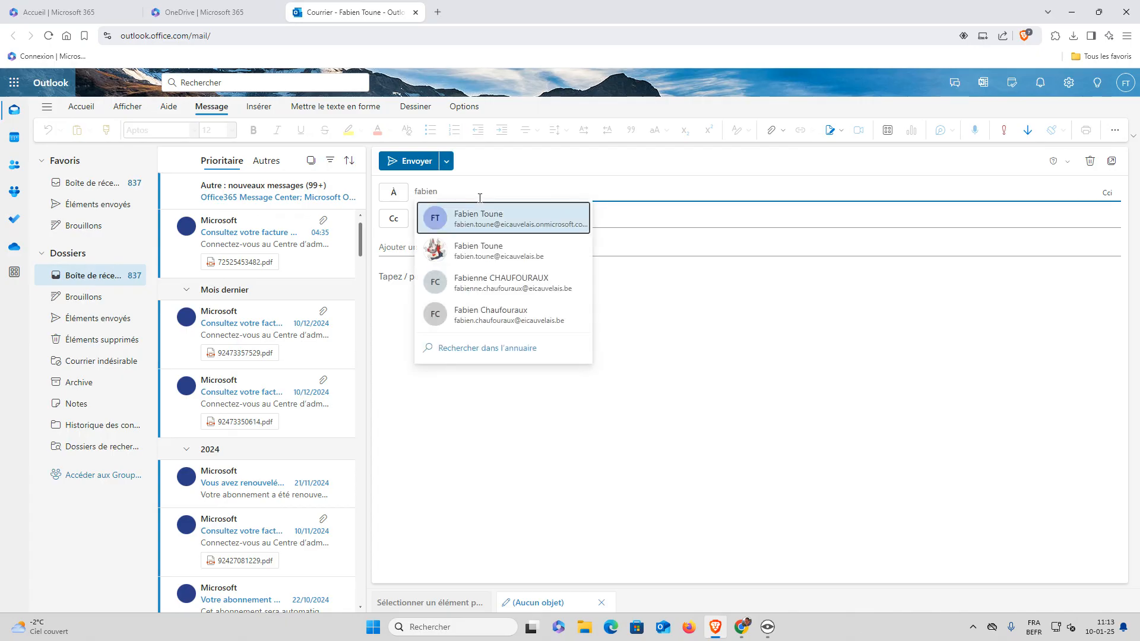
pyautogui.press('Escape')
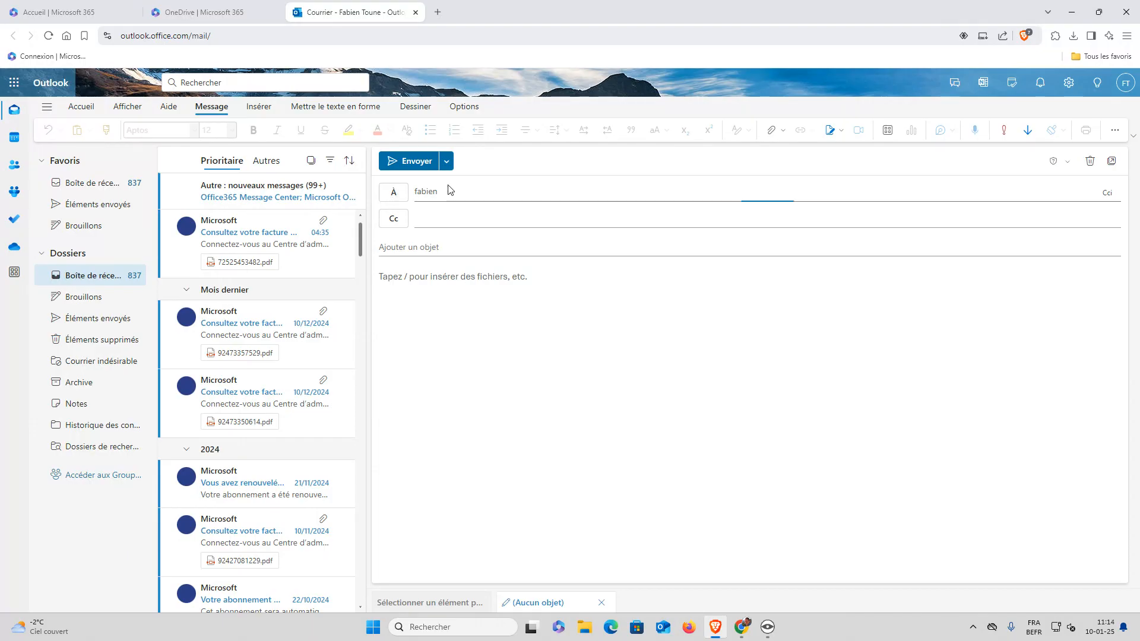
pyautogui.moveTo(459, 192); pyautogui.dragTo(365, 200)
pyautogui.press('BackSpace')
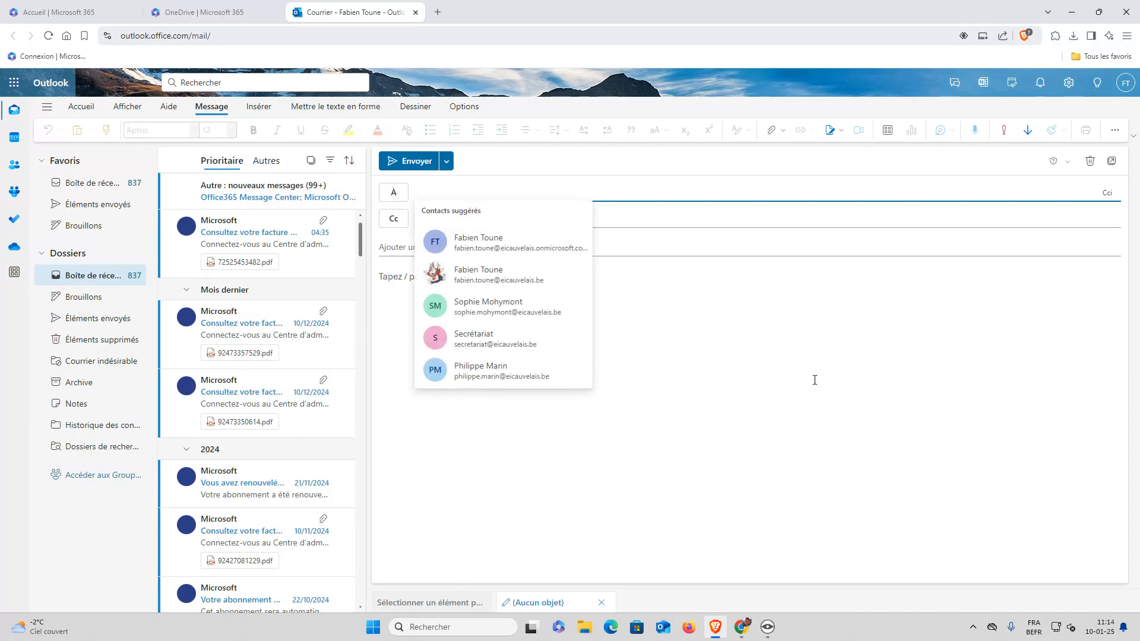
# Step through the empty draft's body, To, Cc and subject fields, ending on the To line
pyautogui.click(728, 270)
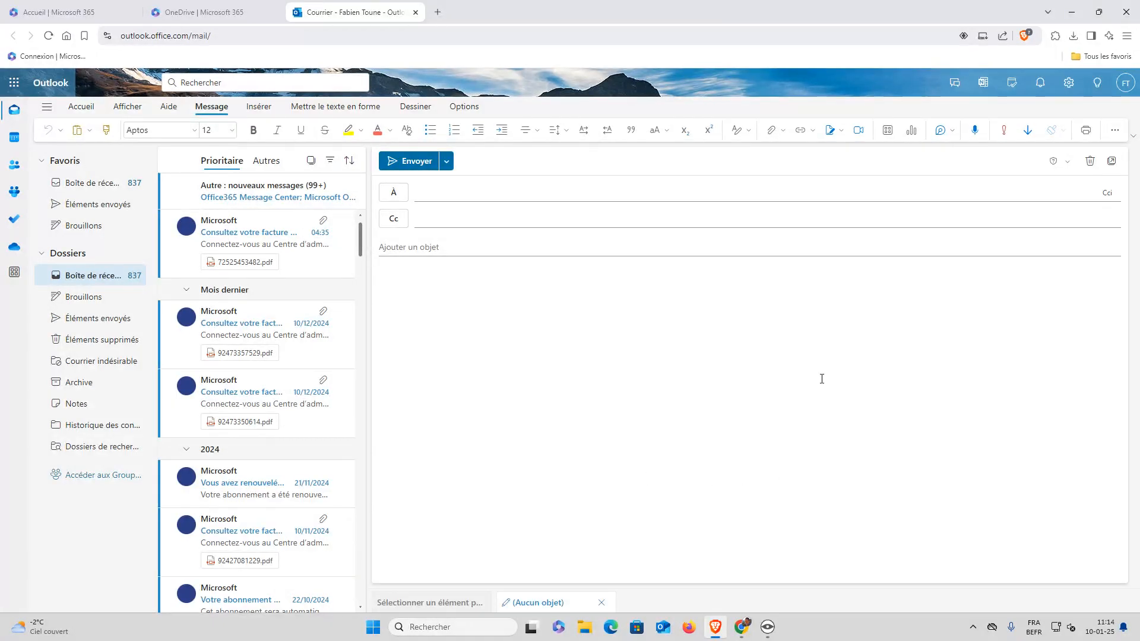
pyautogui.click(419, 196)
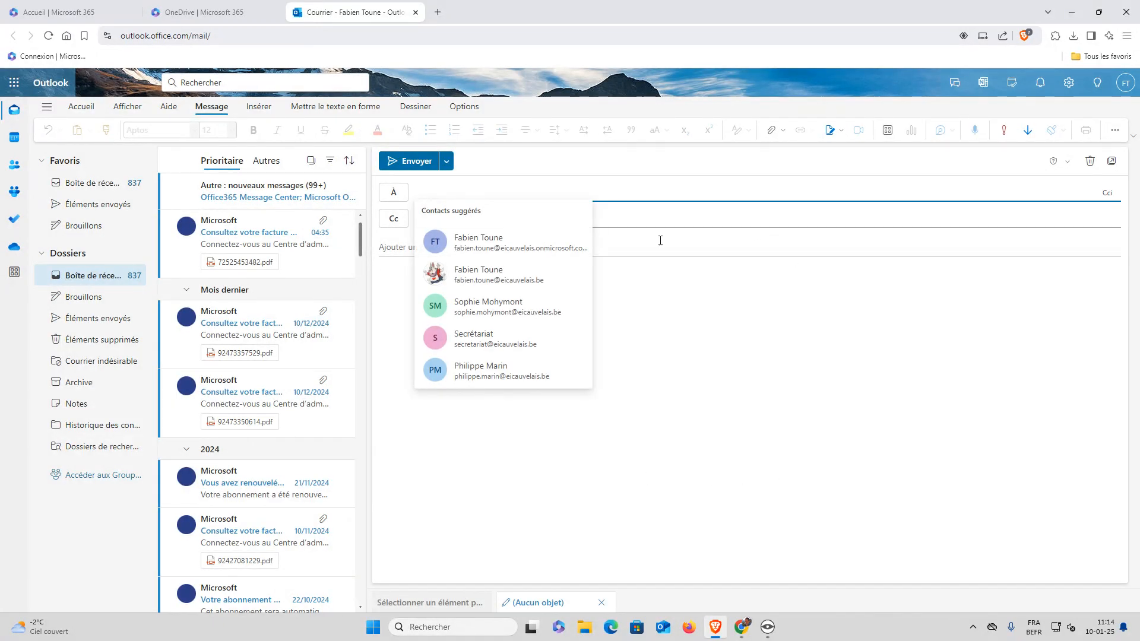
pyautogui.click(662, 218)
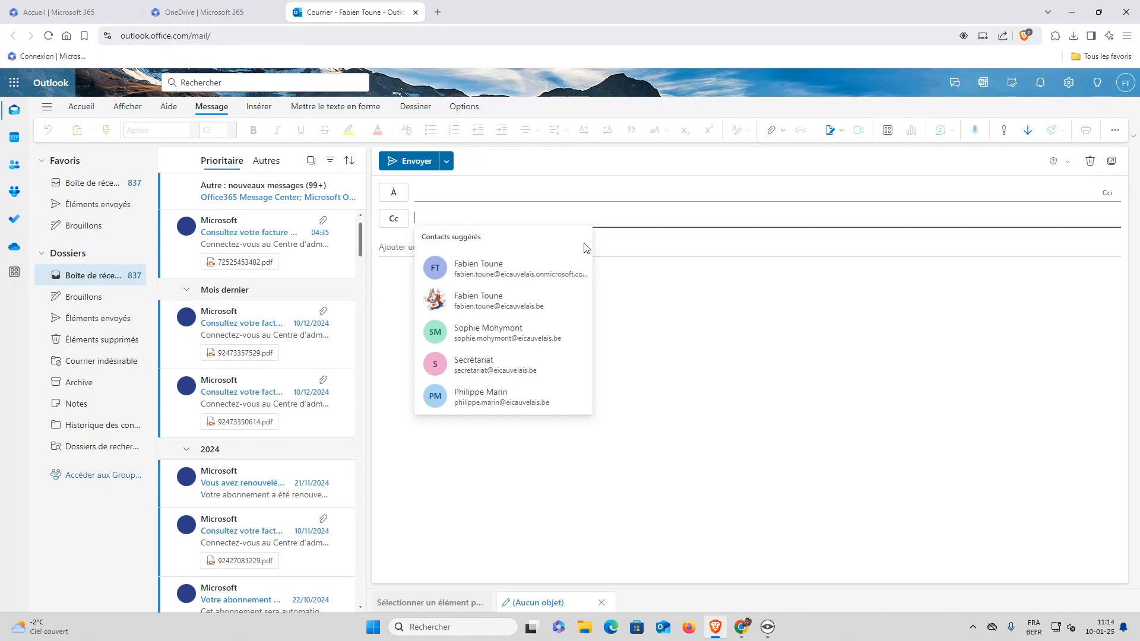
pyautogui.click(555, 253)
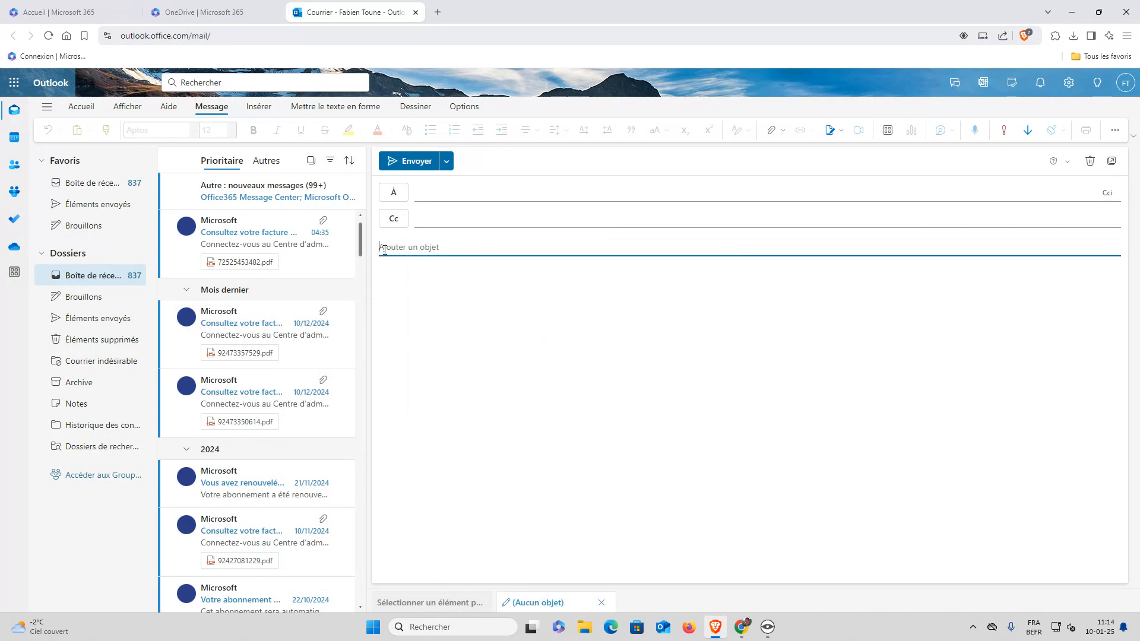
pyautogui.click(434, 299)
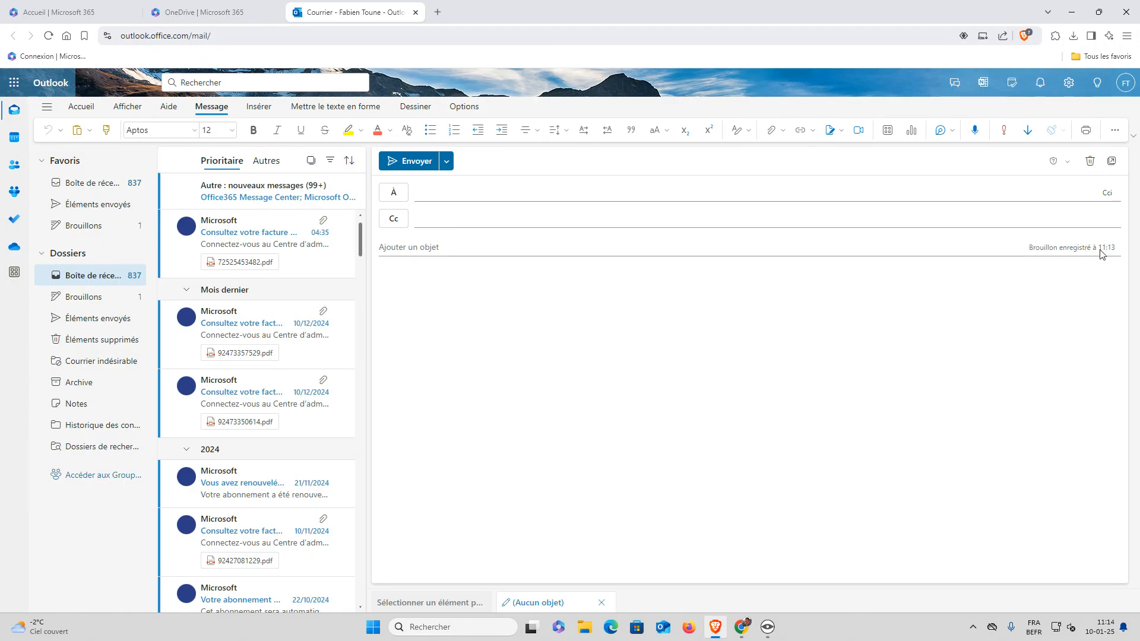
pyautogui.click(585, 189)
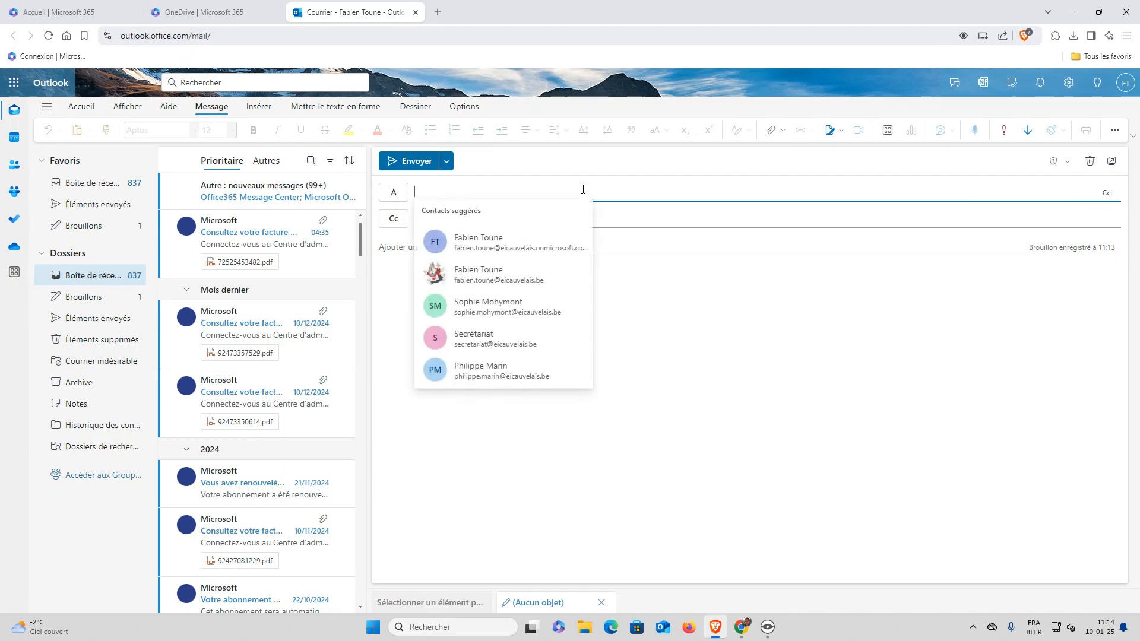
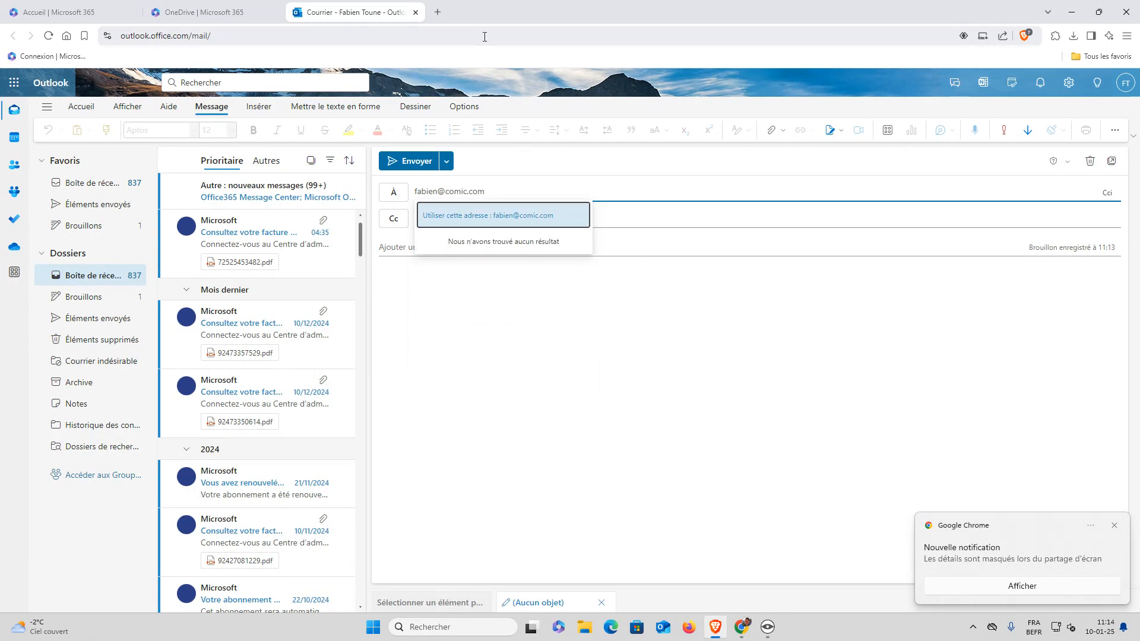
# Enter the main recipient's e-mail address and a Cc recipient's e-mail address, then reveal the Bcc line
pyautogui.click(491, 216)
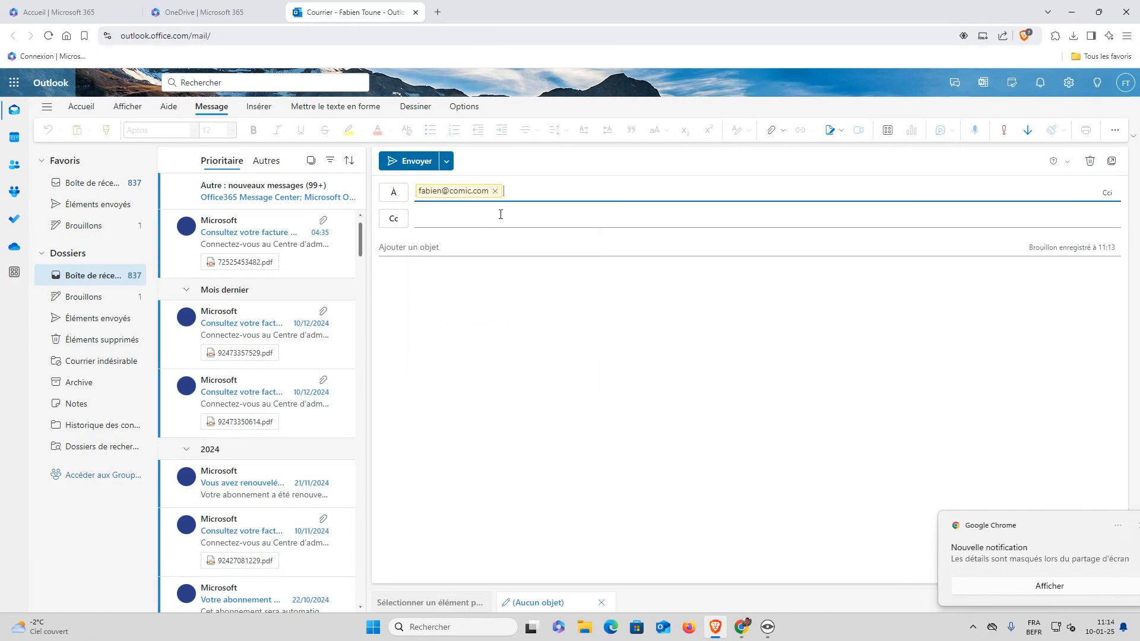
pyautogui.click(436, 222)
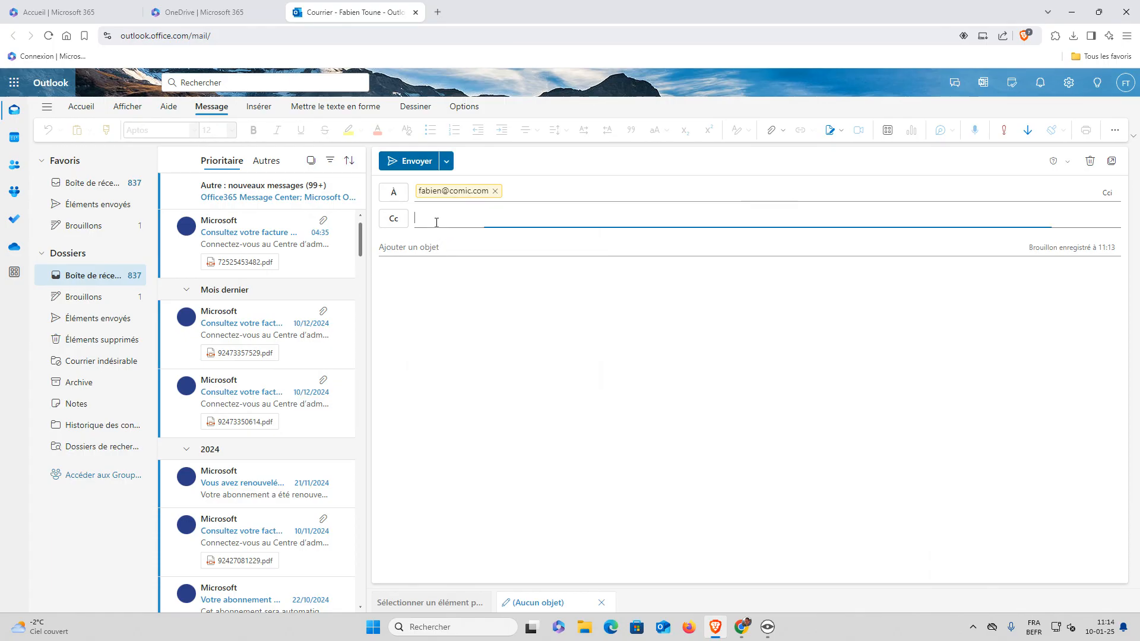
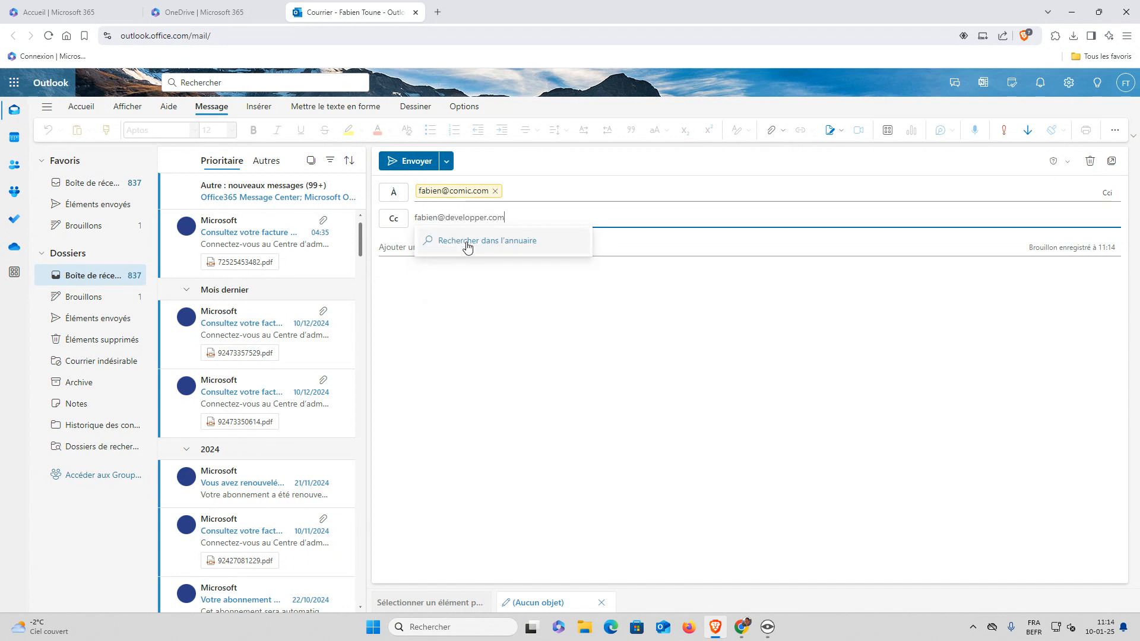
pyautogui.press('Return')
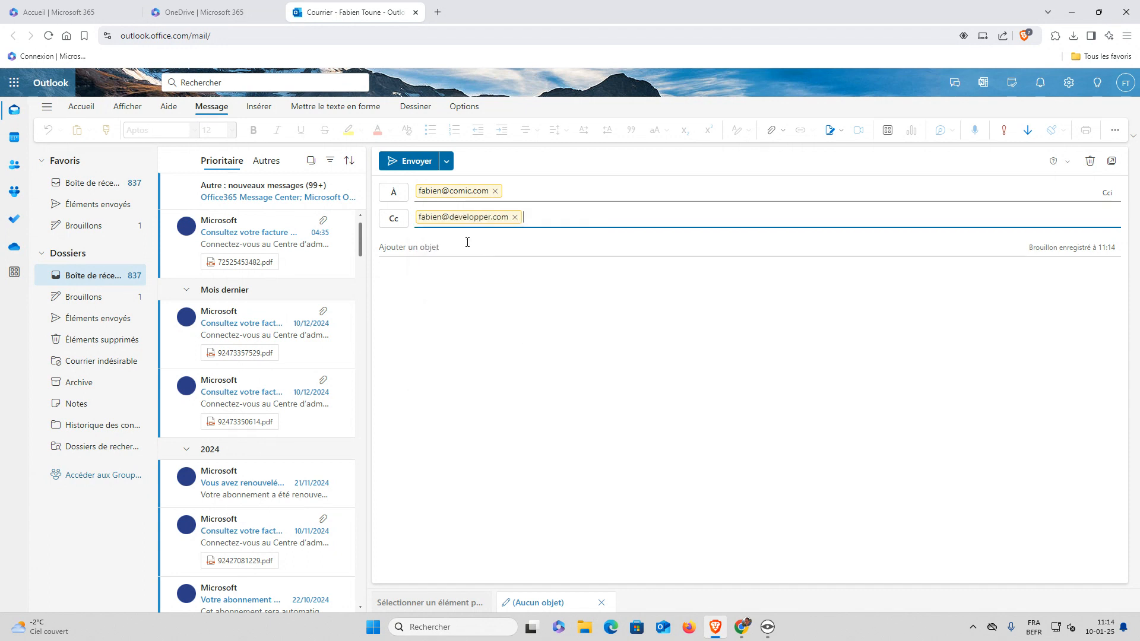
pyautogui.click(1108, 195)
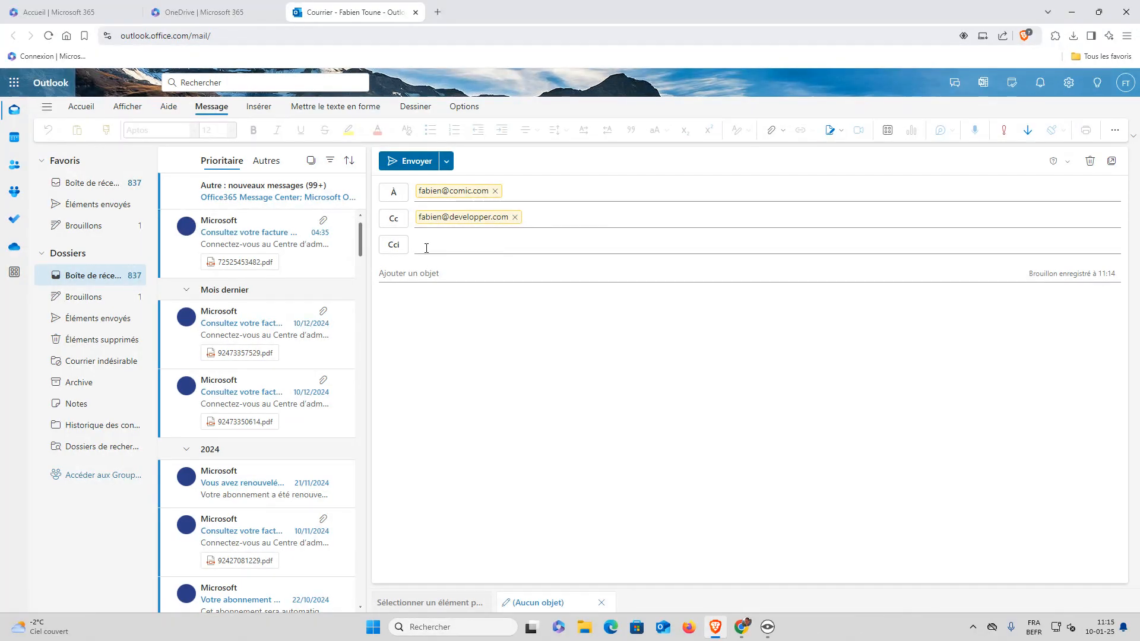
# Check the first recipient's contact card, then put the cursor in the new Cci field
pyautogui.click(436, 196)
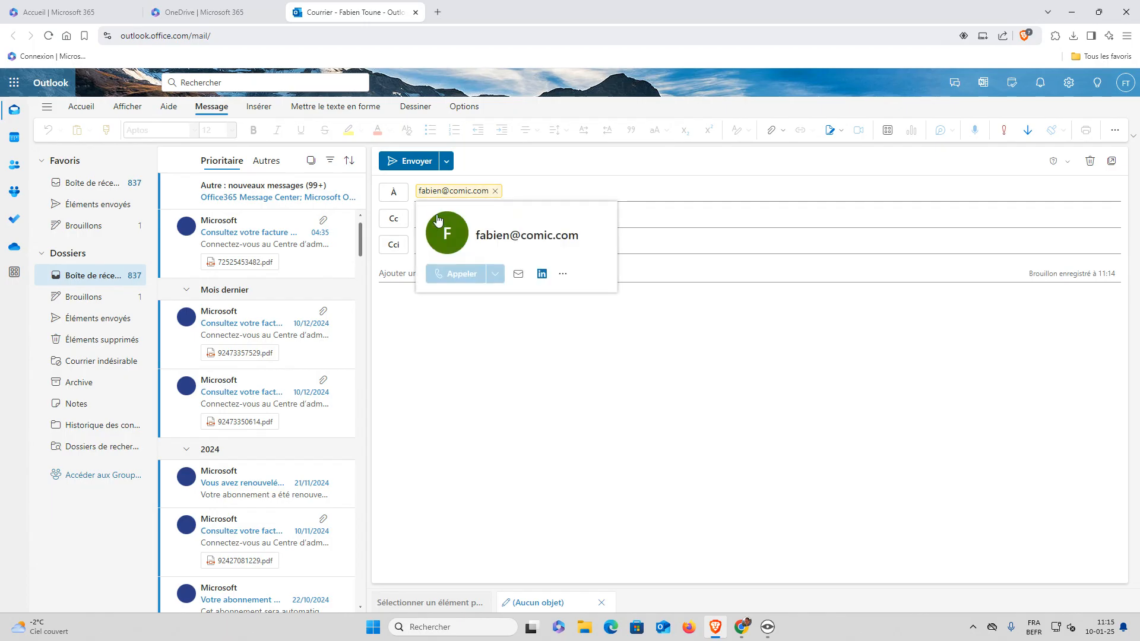
pyautogui.click(801, 313)
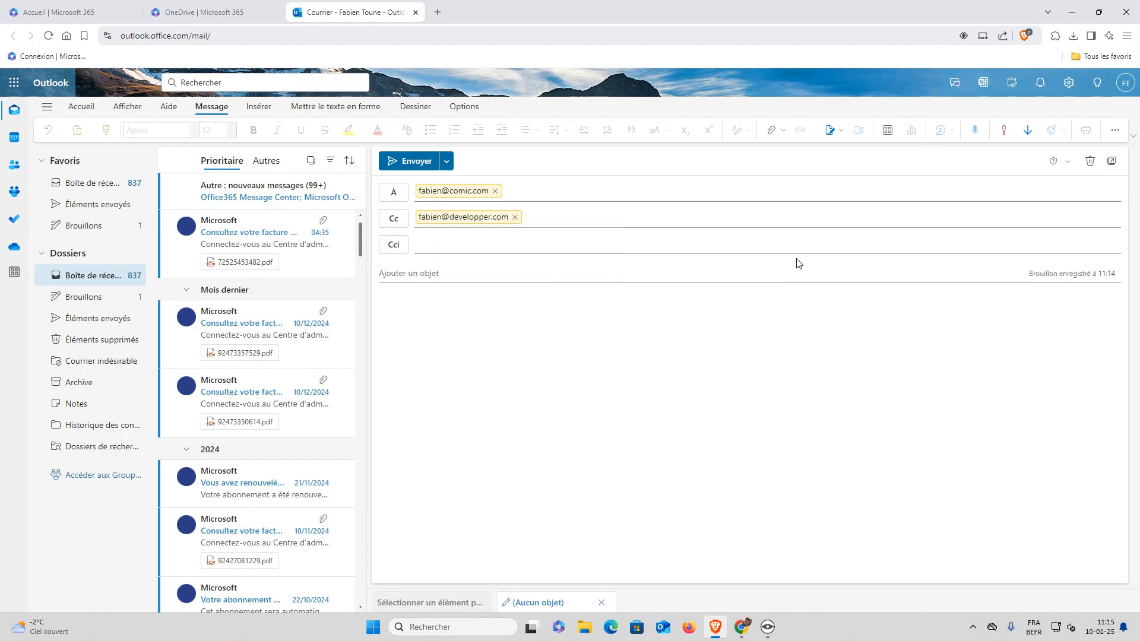
pyautogui.click(451, 248)
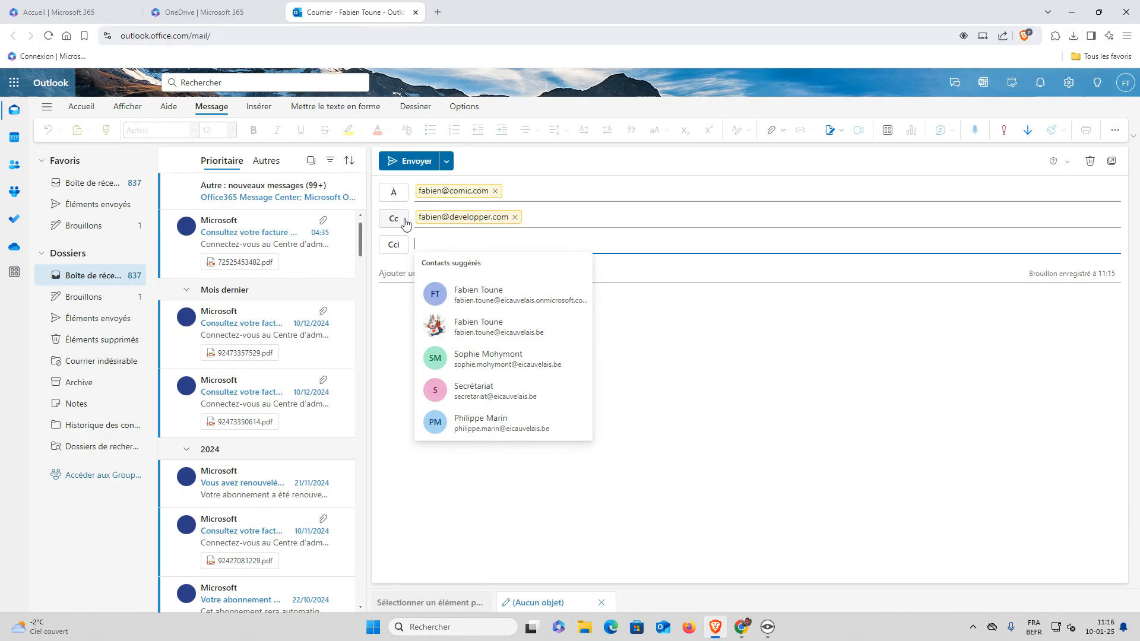
# View the Cc contact card, then type a second To recipient's e-mail address, fixing a typo
pyautogui.click(424, 222)
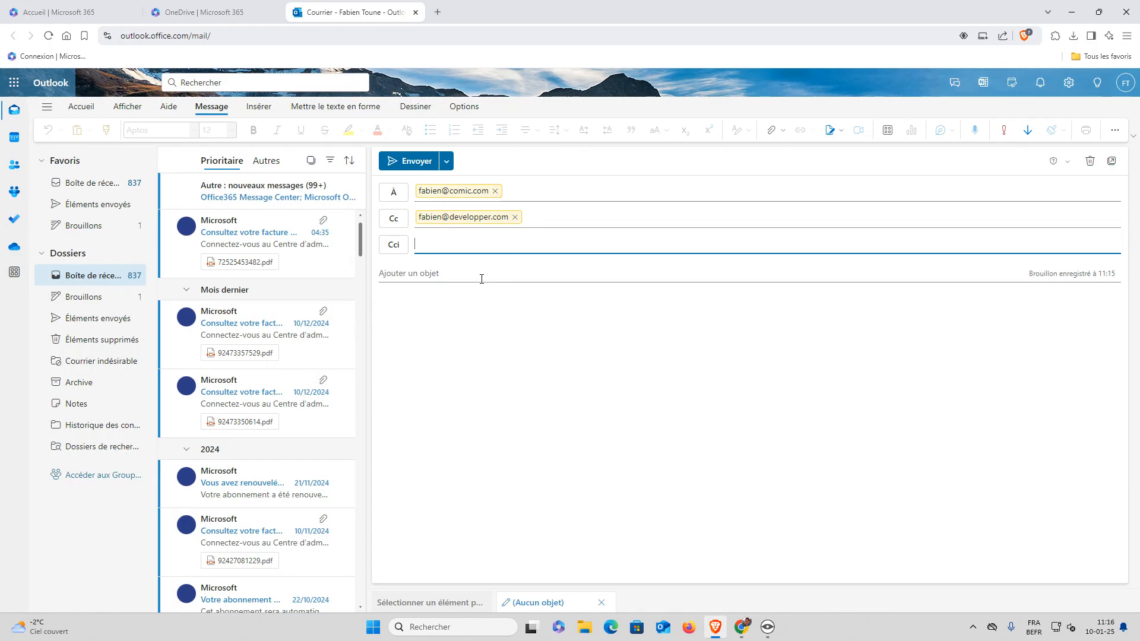
pyautogui.click(429, 273)
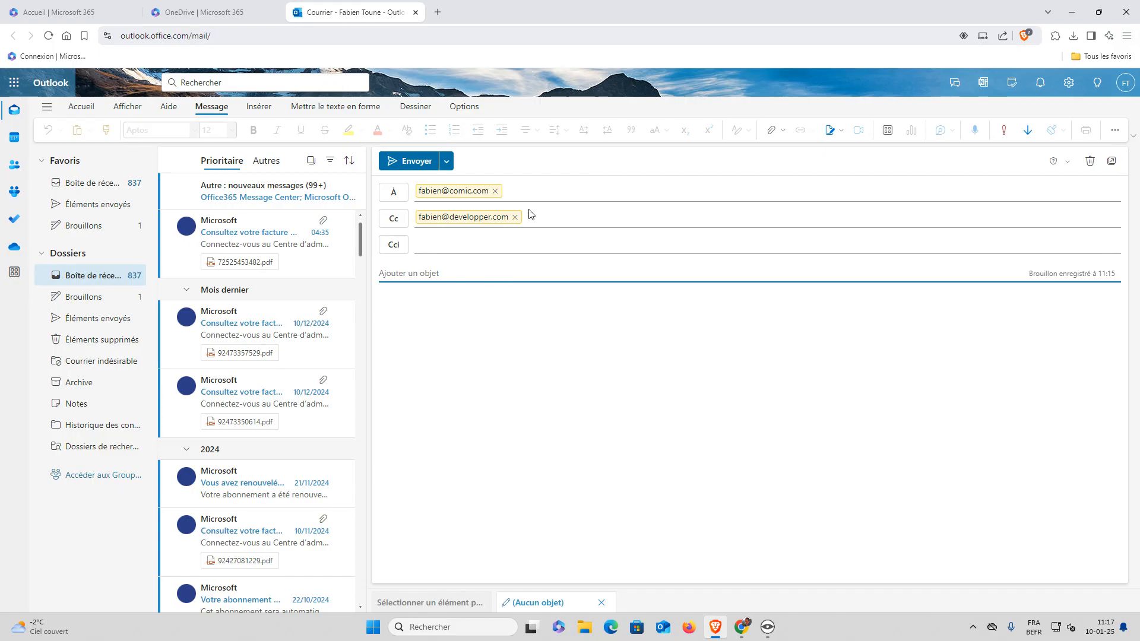
pyautogui.click(535, 195)
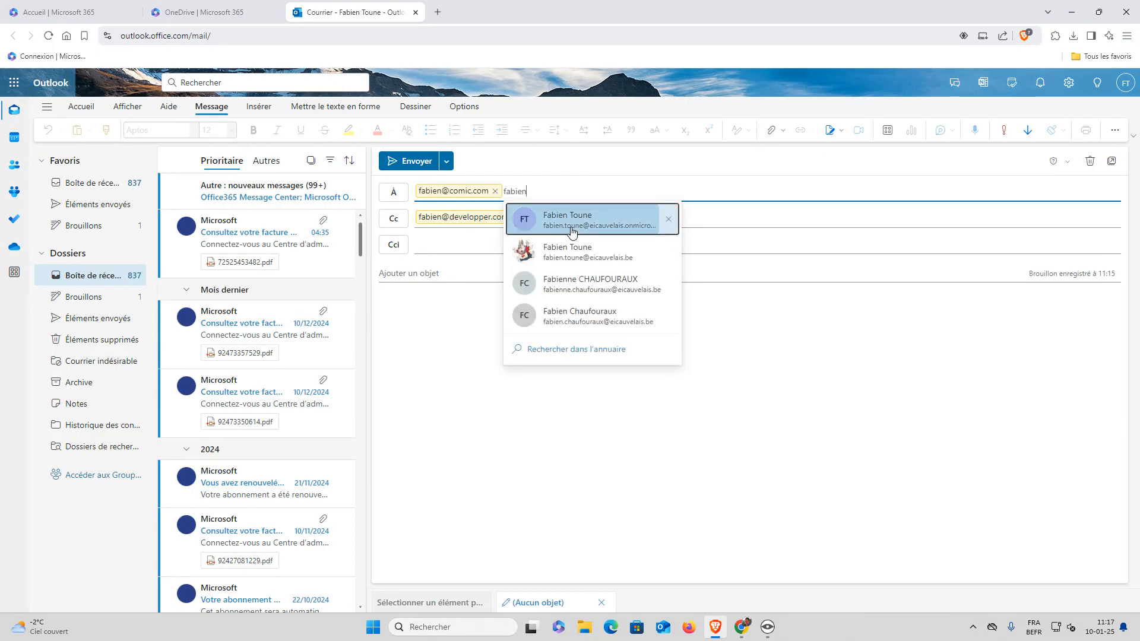
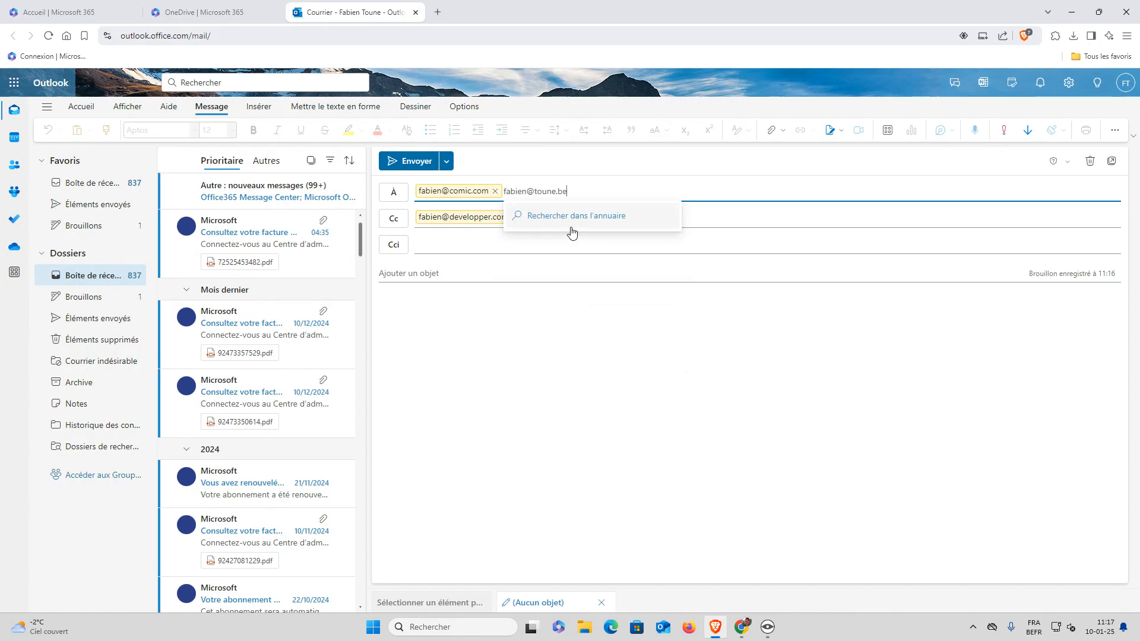
# Confirm the second To address and preview both the second recipient's and Cc recipient's contact cards
pyautogui.press('Return')
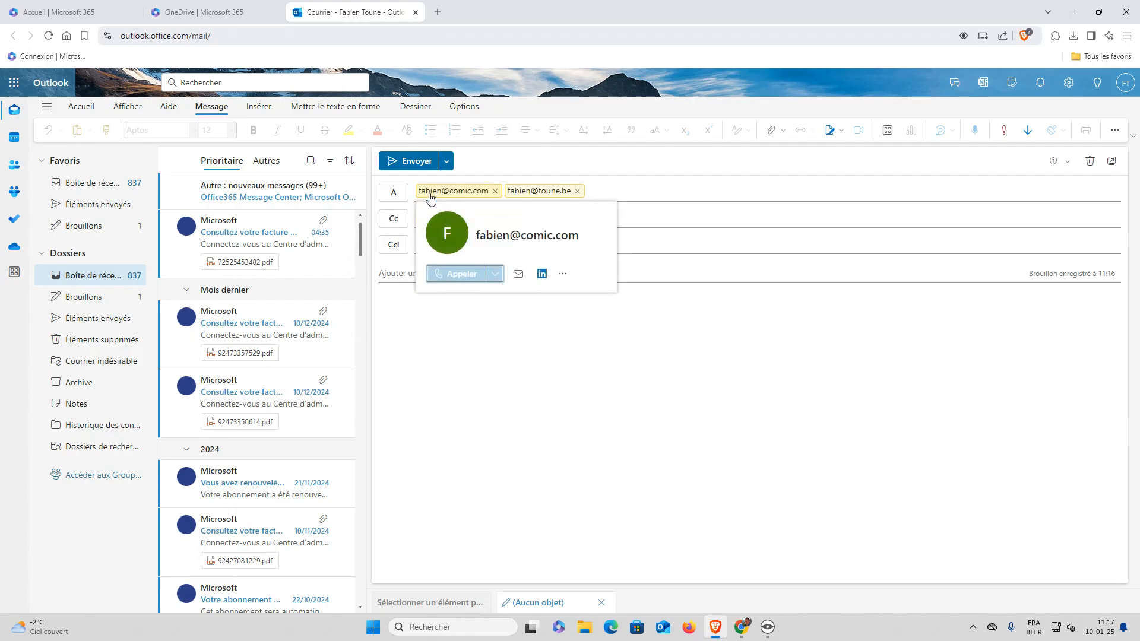
pyautogui.click(523, 195)
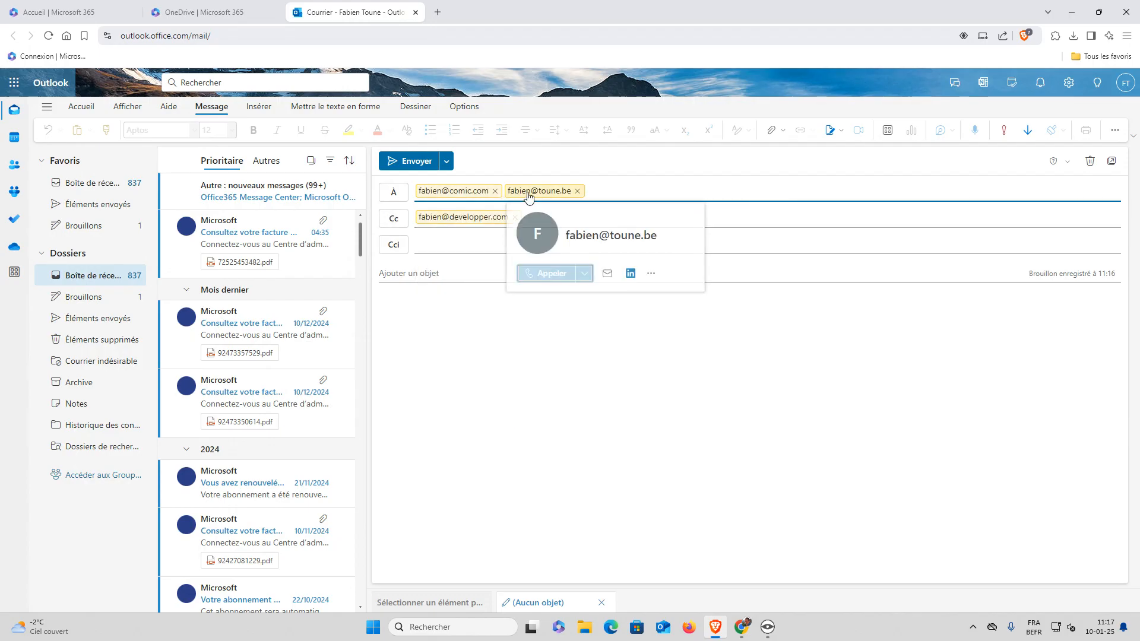
pyautogui.press('Escape')
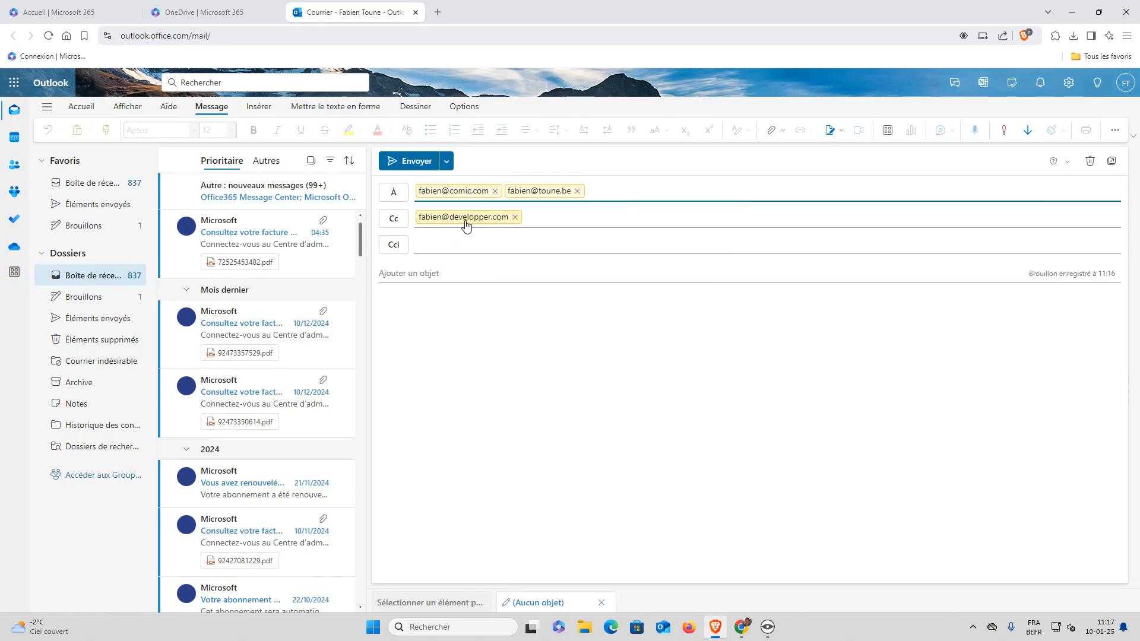
pyautogui.click(468, 224)
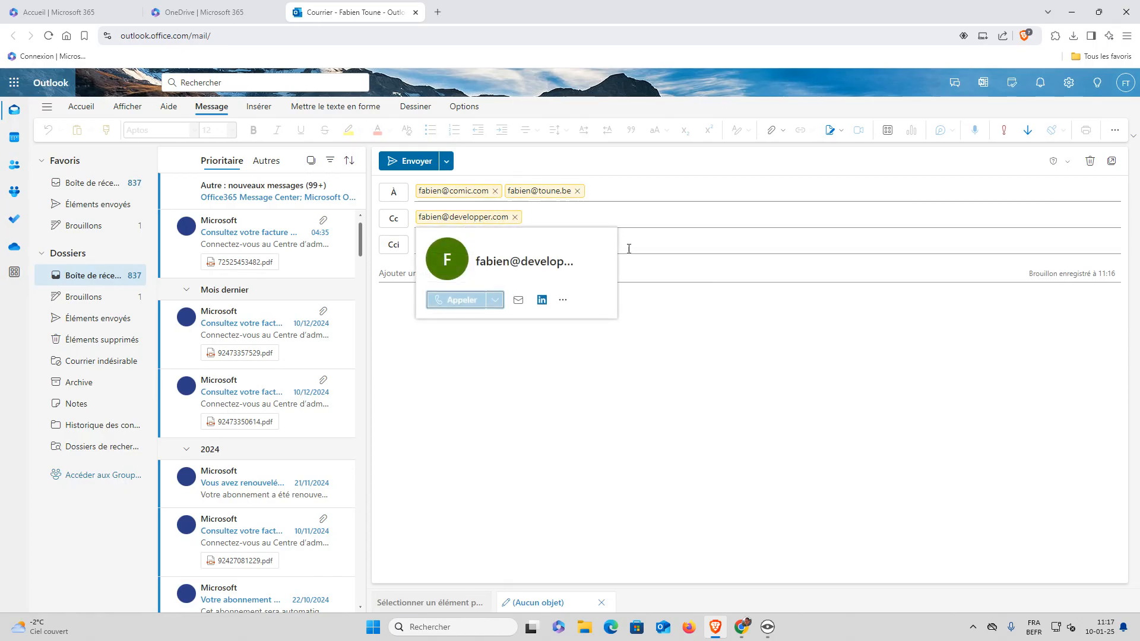
pyautogui.click(535, 241)
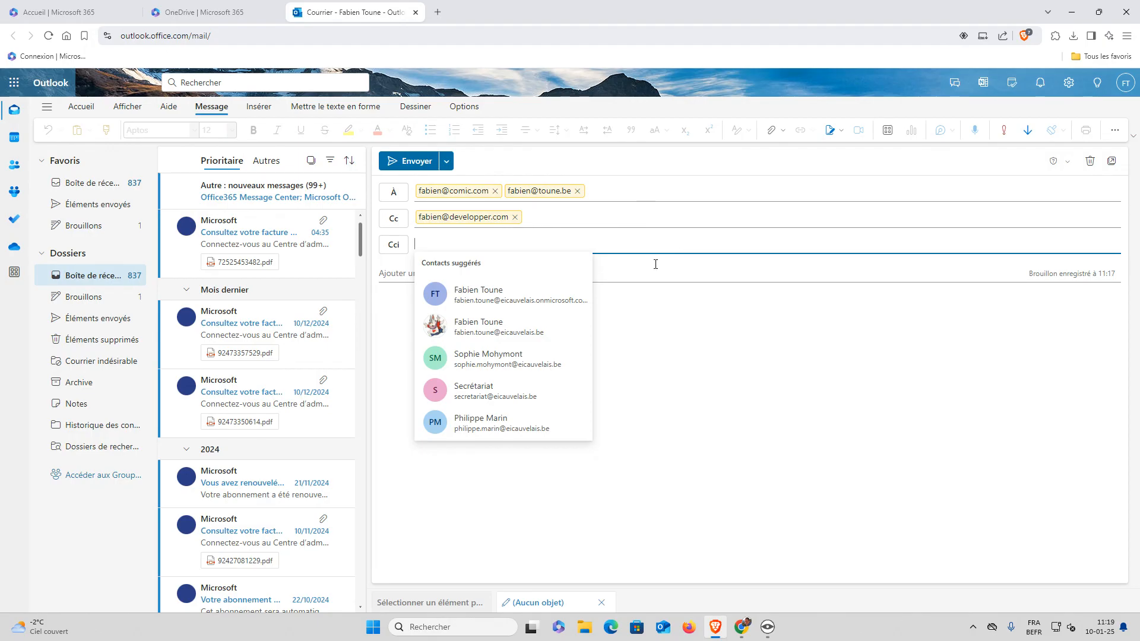
# Dismiss the Bcc suggestions and enter the subject 'Quelque chose de simple et parlant'
pyautogui.click(665, 173)
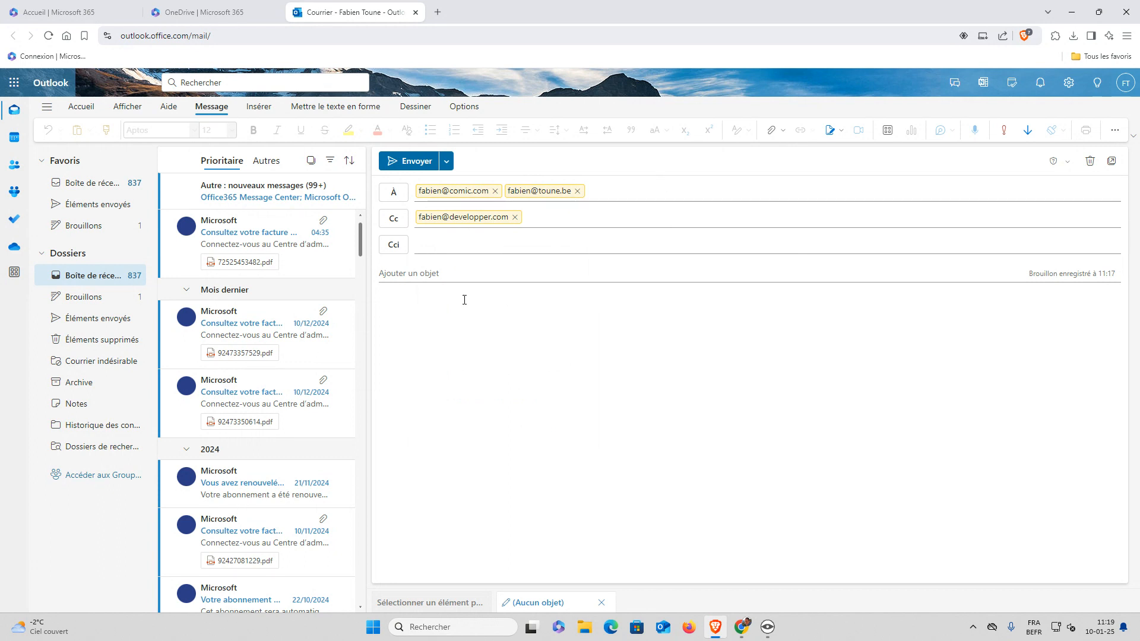
pyautogui.click(468, 276)
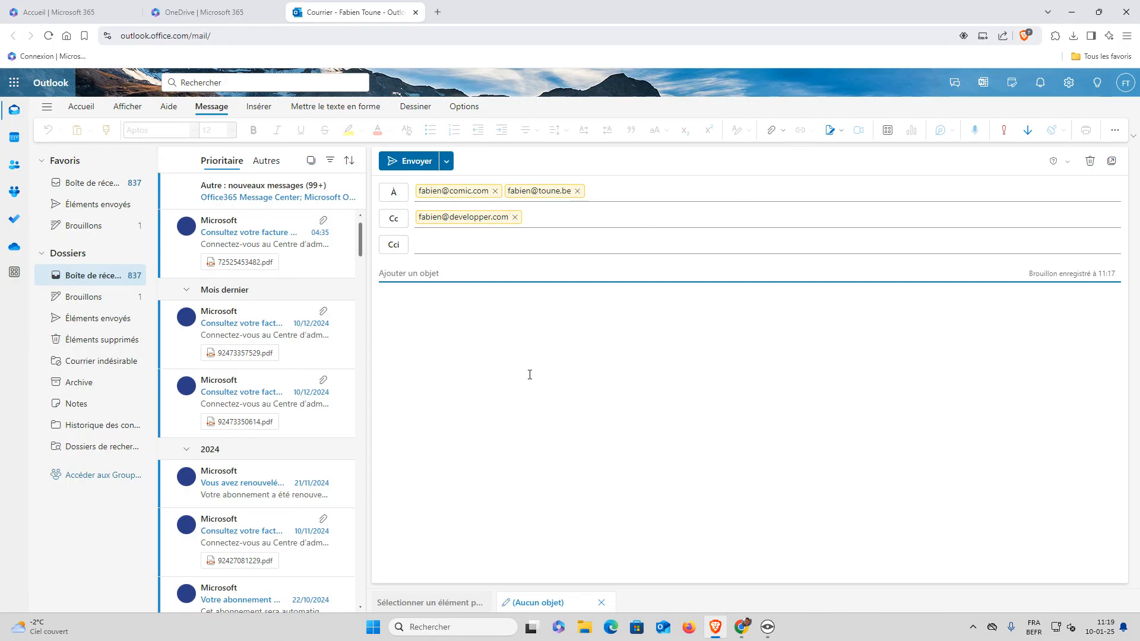
pyautogui.write('Quelque chose de simple')
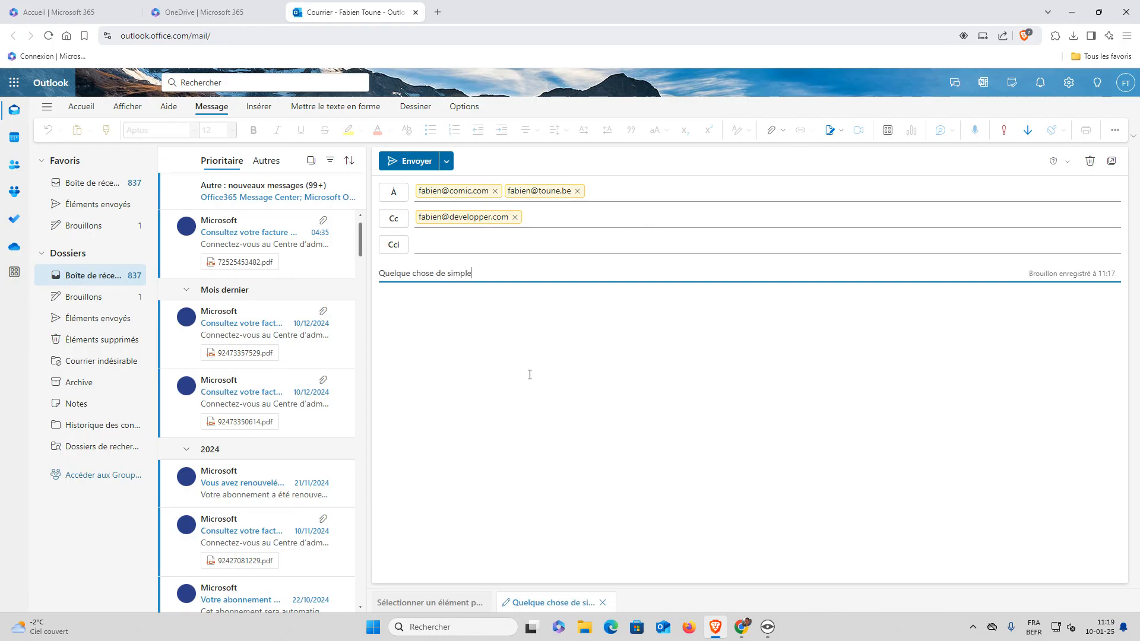
pyautogui.write(' et parlant')
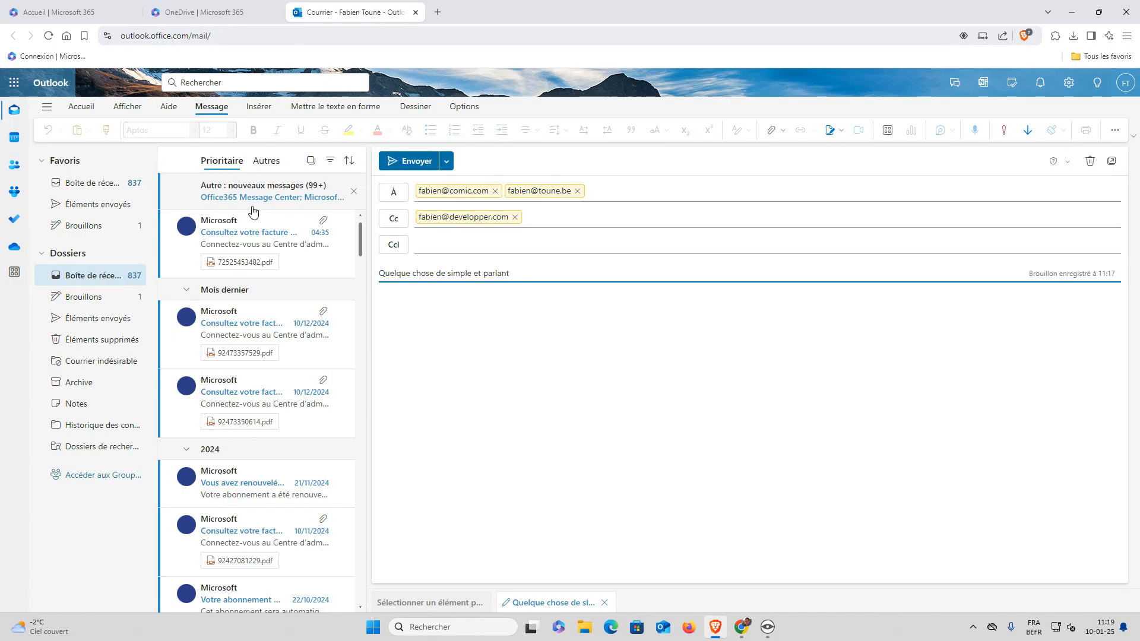
# Type the body 'Le corps du message; vous pouvez utiliser toute la mise en forme', then select 'toute la mise en forme'
pyautogui.click(456, 300)
pyautogui.write('Le corps du message; vous ouvez')
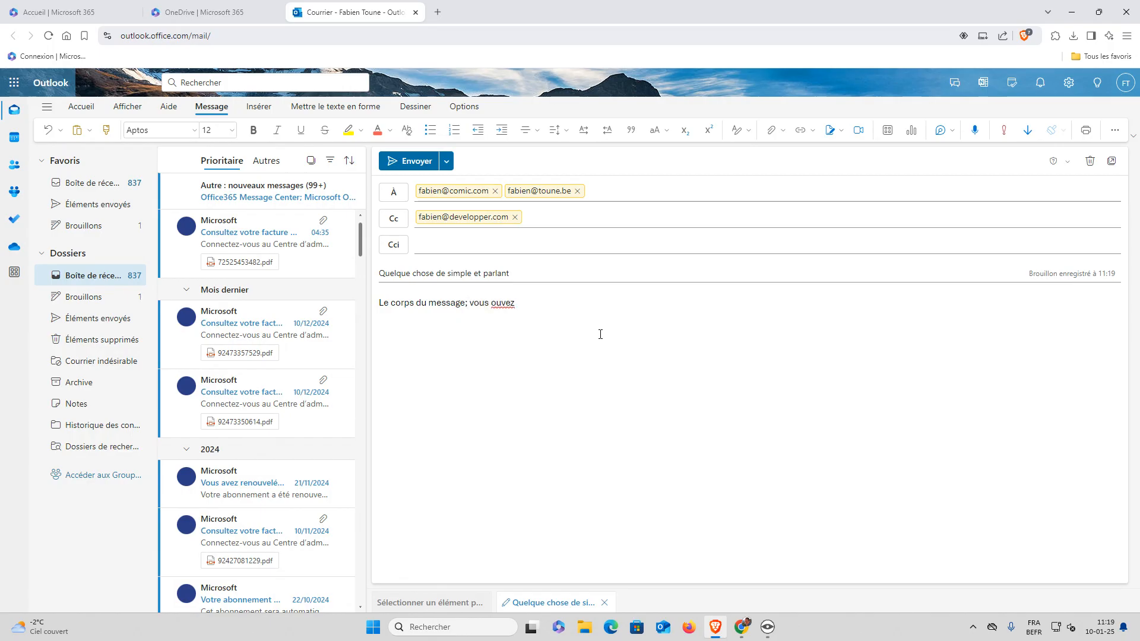
pyautogui.hotkey('ctrl', 'BackSpace')
pyautogui.write('pouvez utiliser toute la mise')
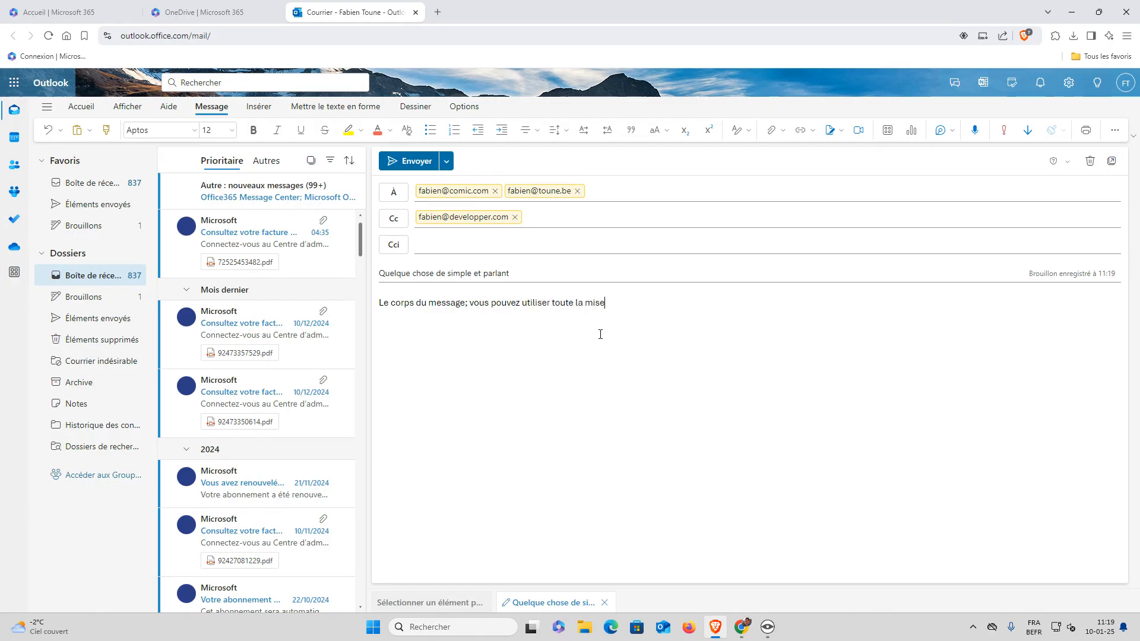
pyautogui.write(' en forme')
pyautogui.moveTo(552, 304); pyautogui.dragTo(638, 304)
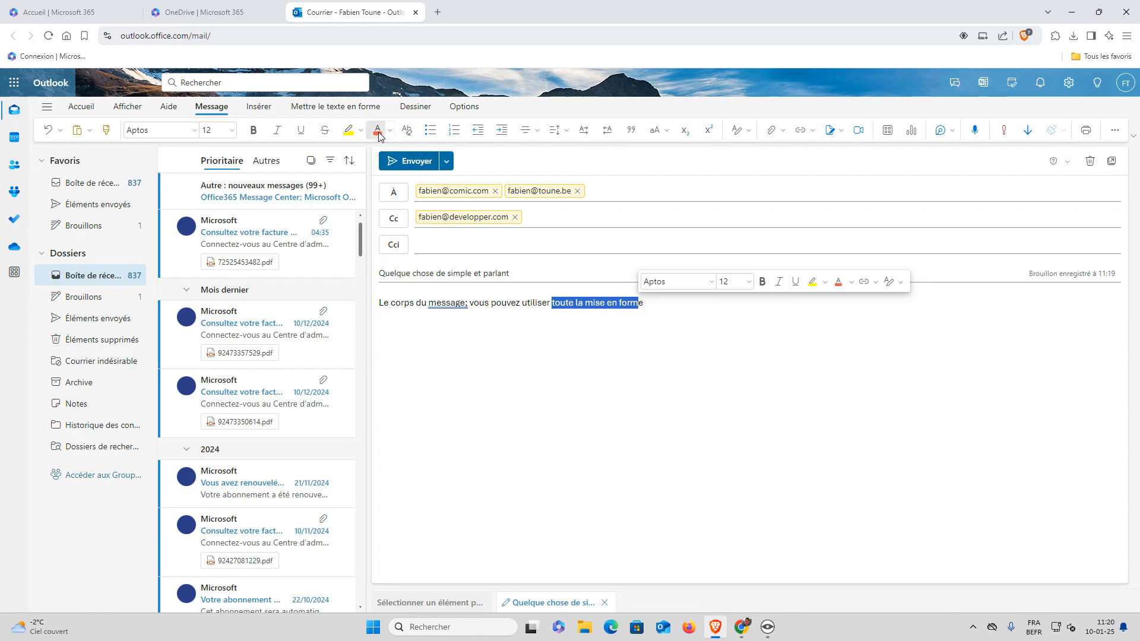
# Make the selected words 'toute la mise en form' italic and orange-red
pyautogui.click(277, 130)
pyautogui.click(568, 319)
pyautogui.click(659, 303)
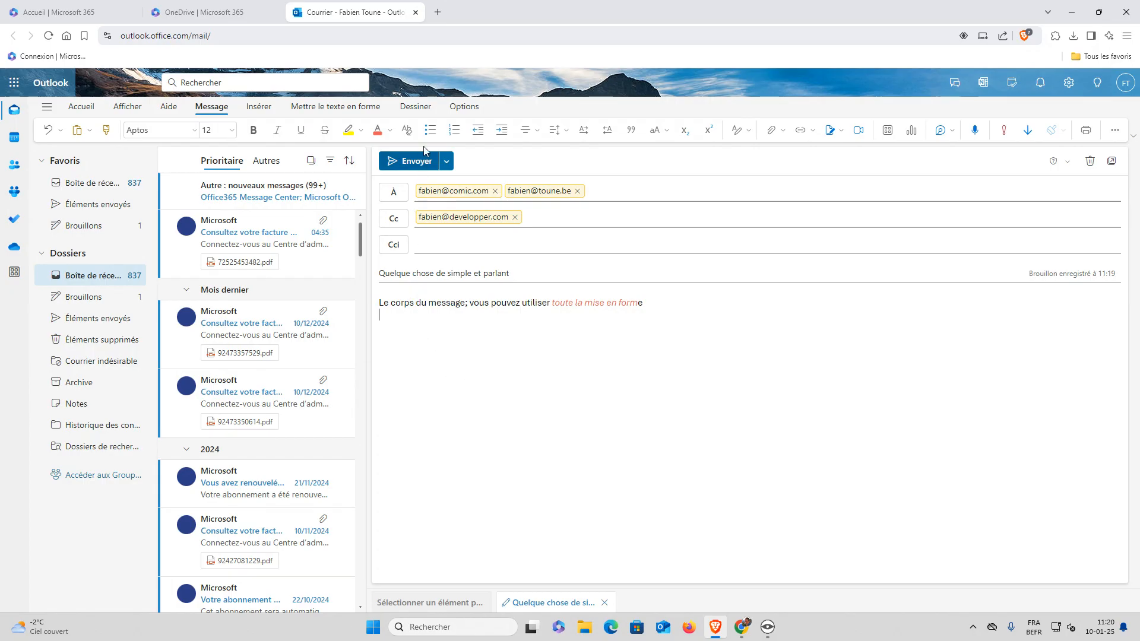
# Show the Insérer options, preview and close the Emoji panel, then place the cursor below the body
pyautogui.click(268, 112)
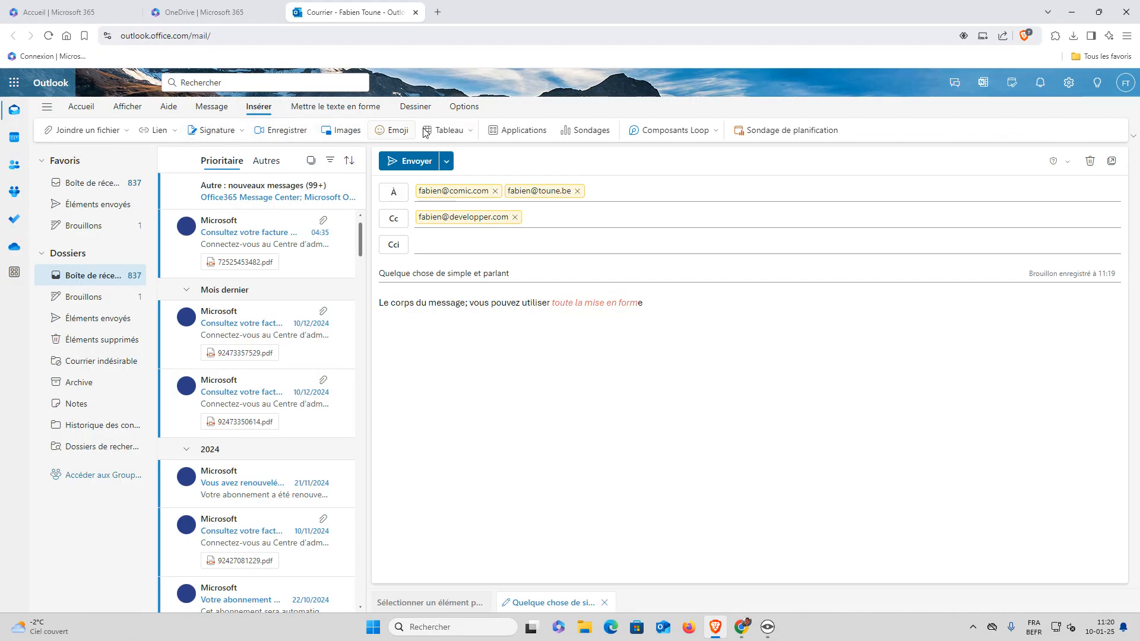
pyautogui.click(397, 130)
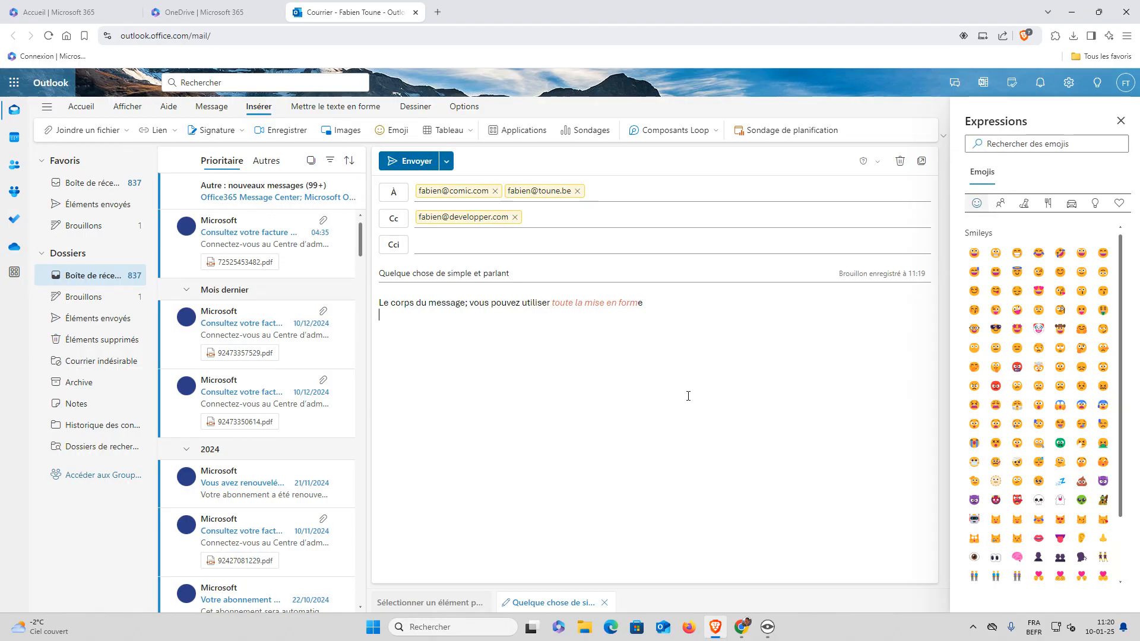
pyautogui.click(1121, 120)
pyautogui.click(518, 275)
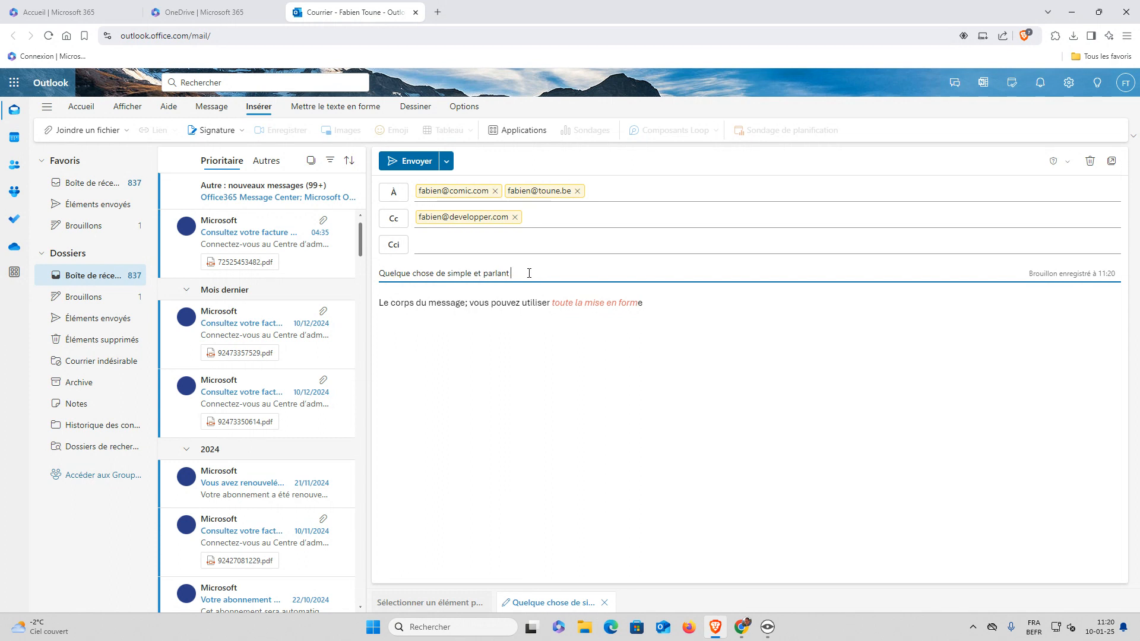
pyautogui.click(708, 311)
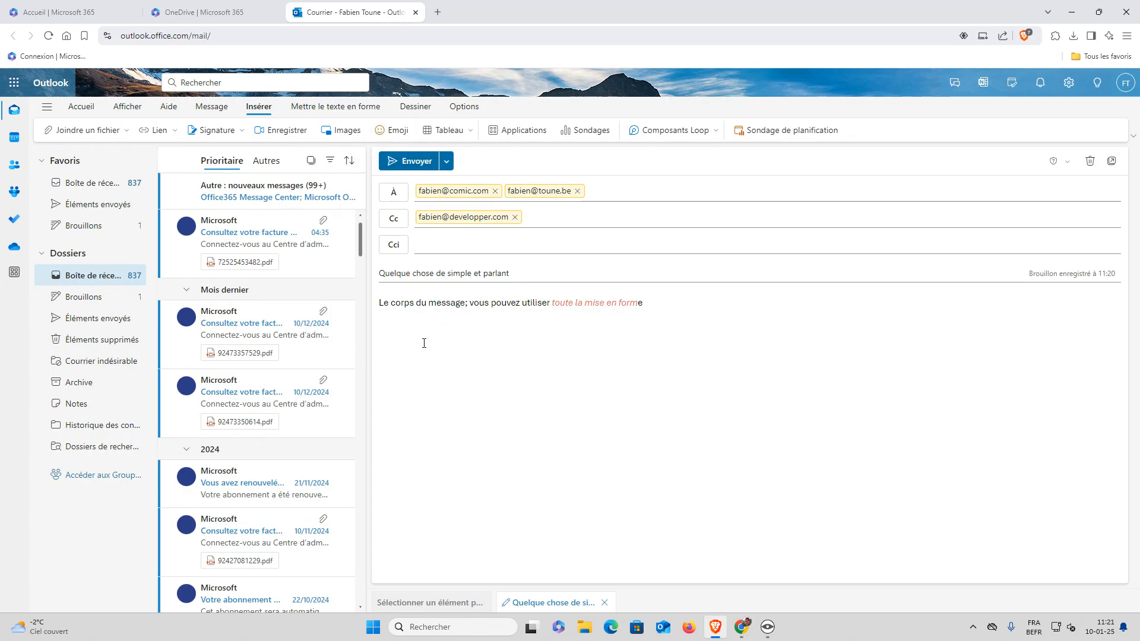
# Insert a heart-eyes emoji on the new line, then try the Win+. system emoji picker
pyautogui.click(395, 130)
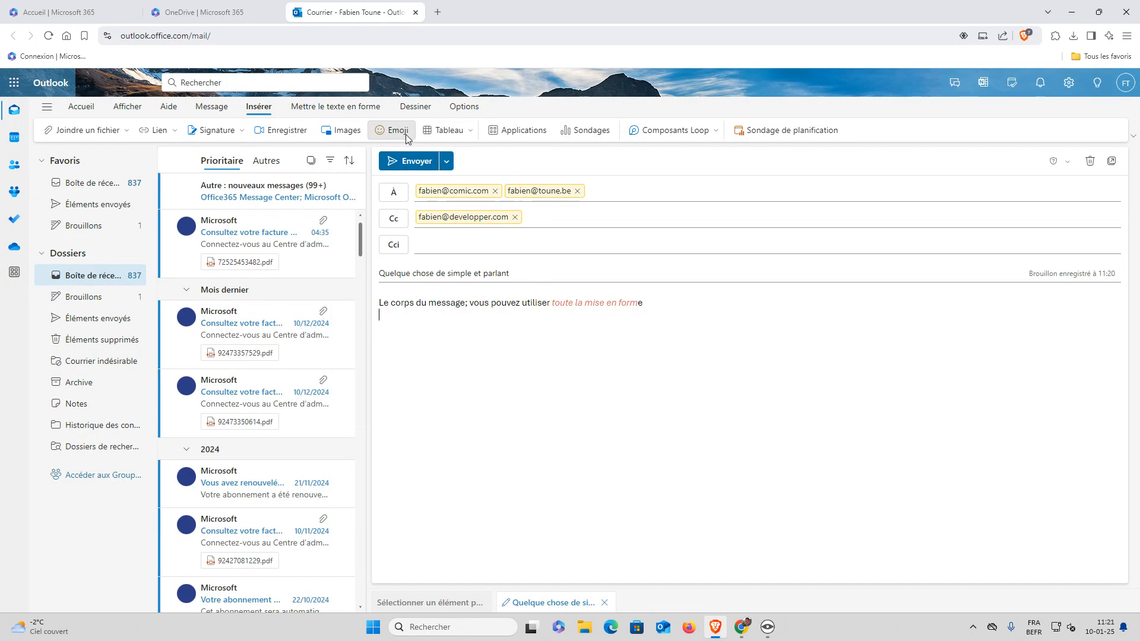
pyautogui.click(1037, 292)
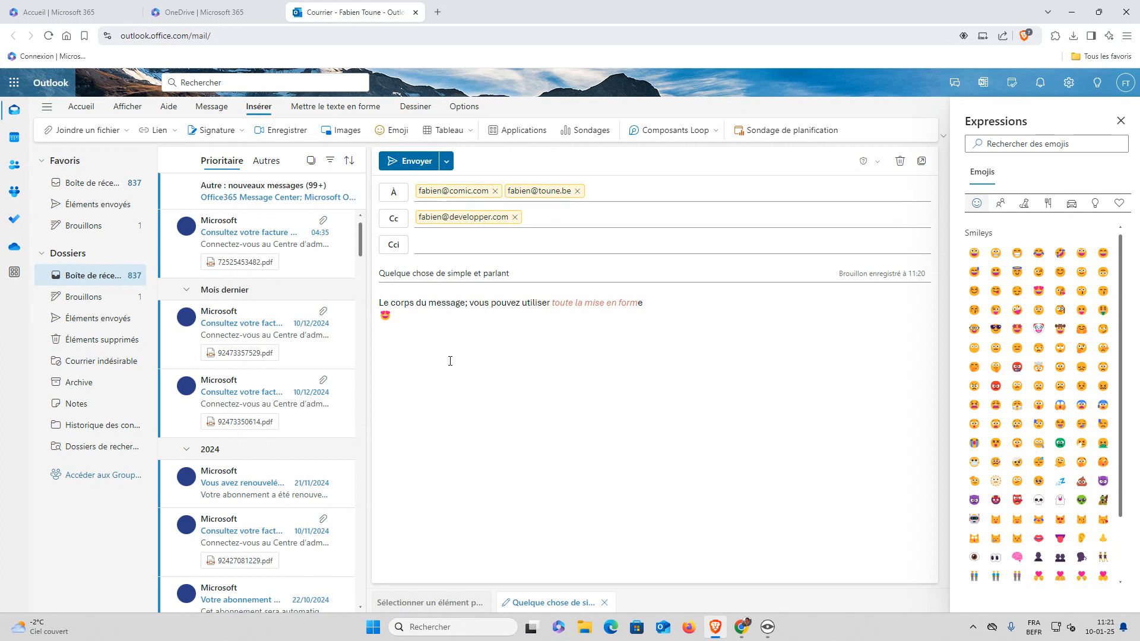
pyautogui.press('super+period')
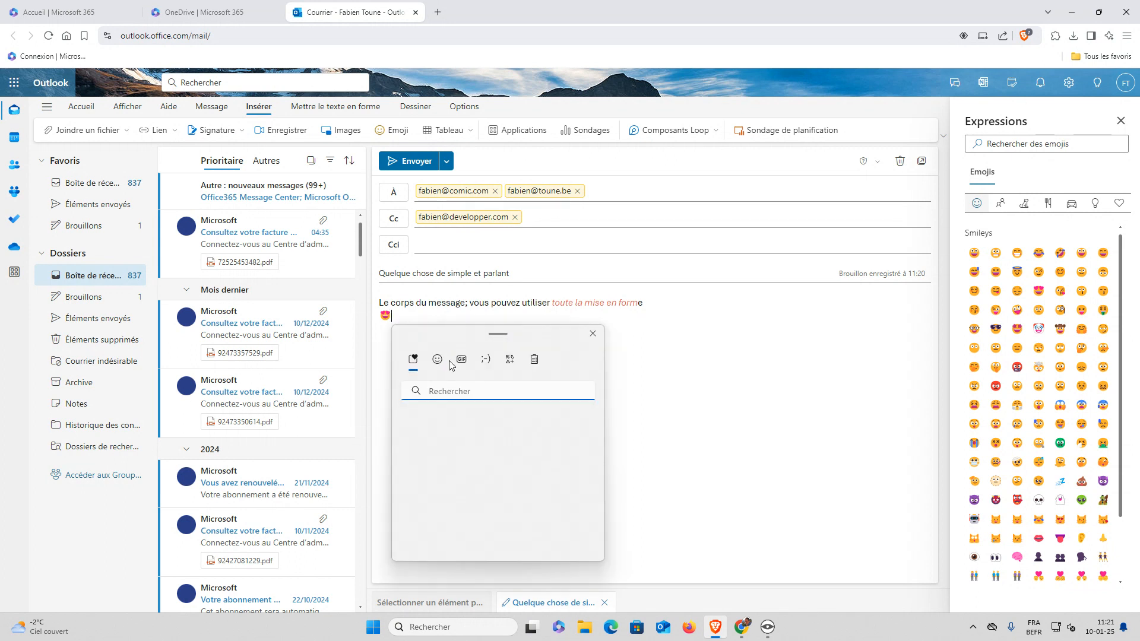
pyautogui.click(593, 333)
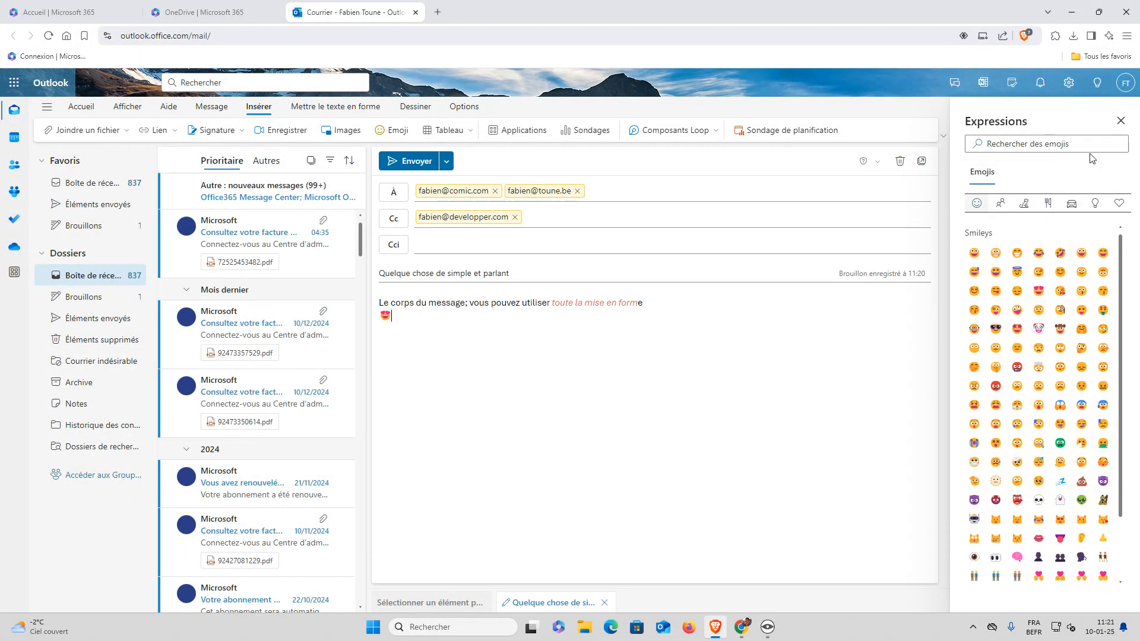
pyautogui.click(1121, 121)
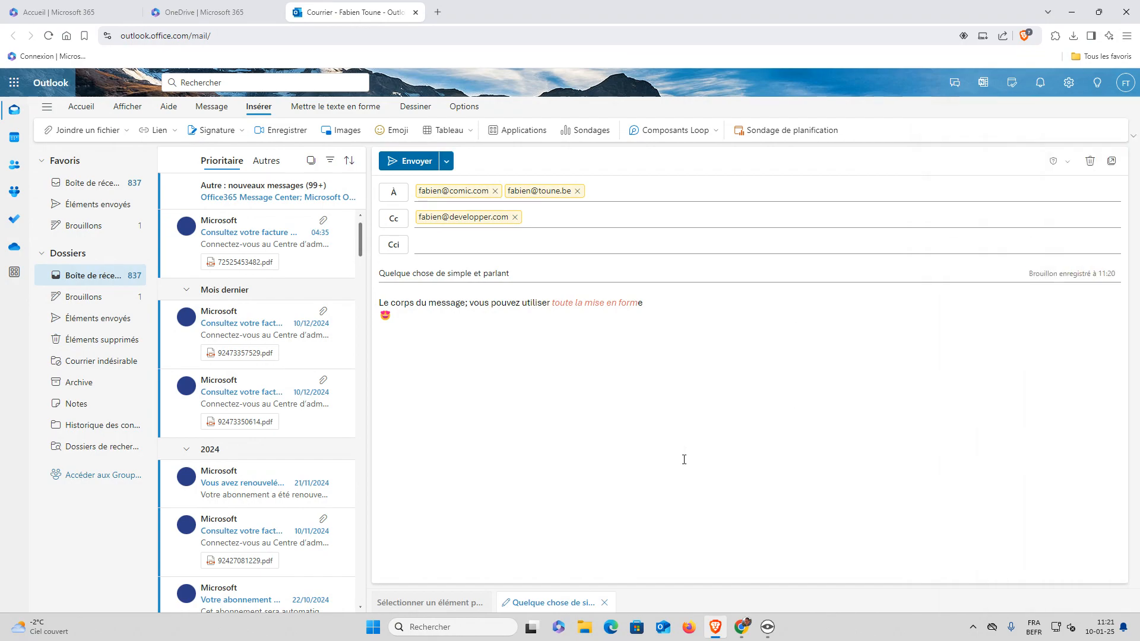
pyautogui.press('super+period')
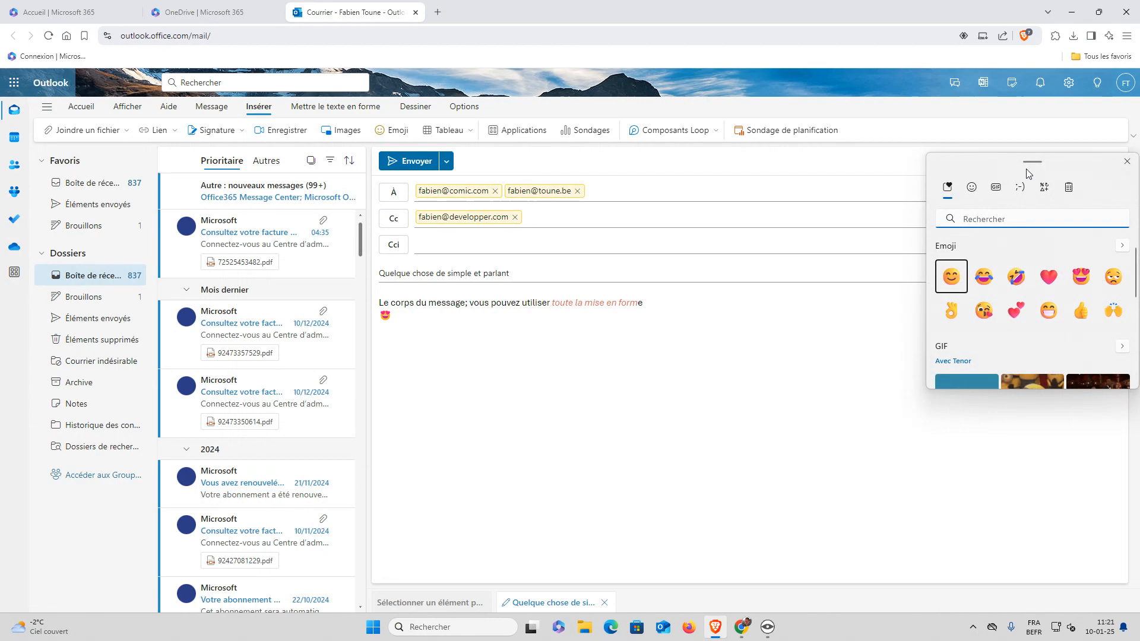
pyautogui.click(1127, 160)
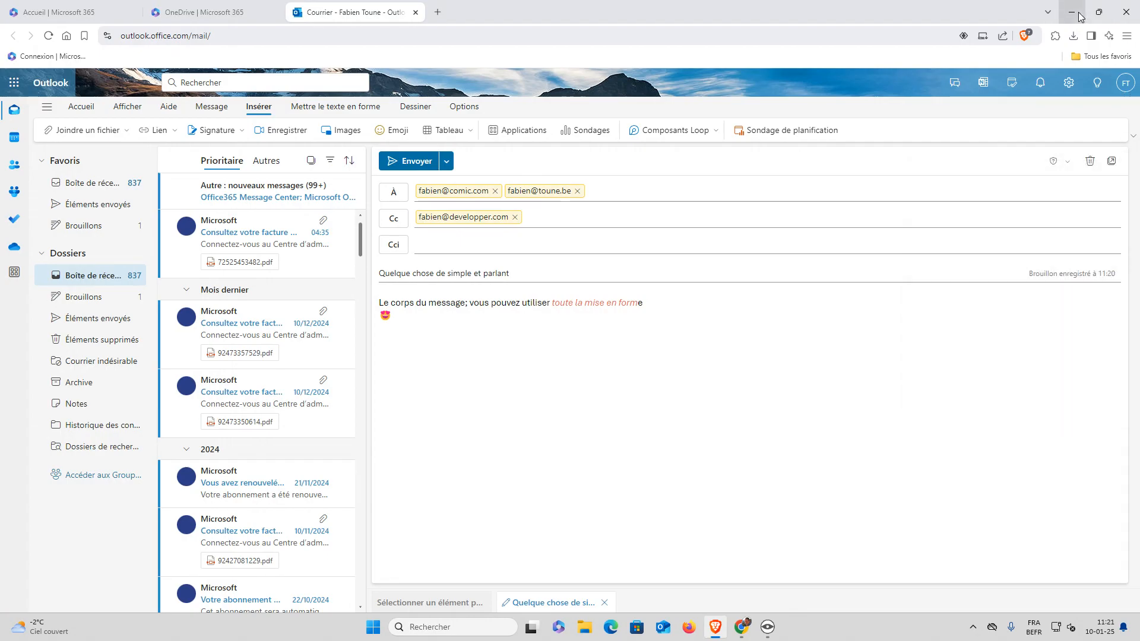
pyautogui.click(1072, 12)
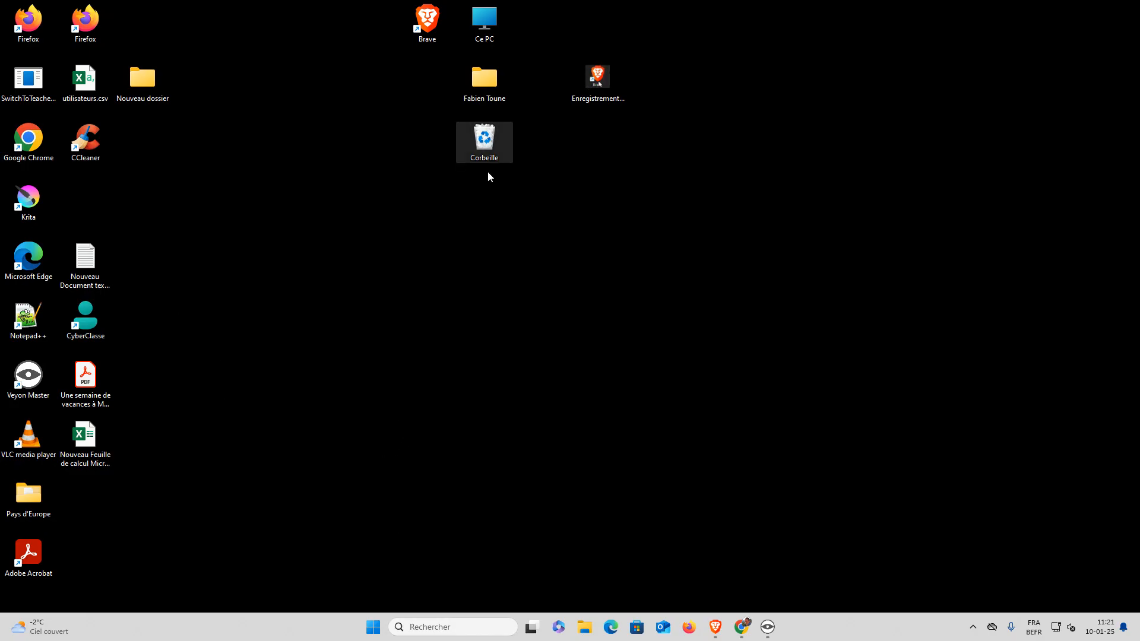
pyautogui.click(591, 472)
pyautogui.press('super+period')
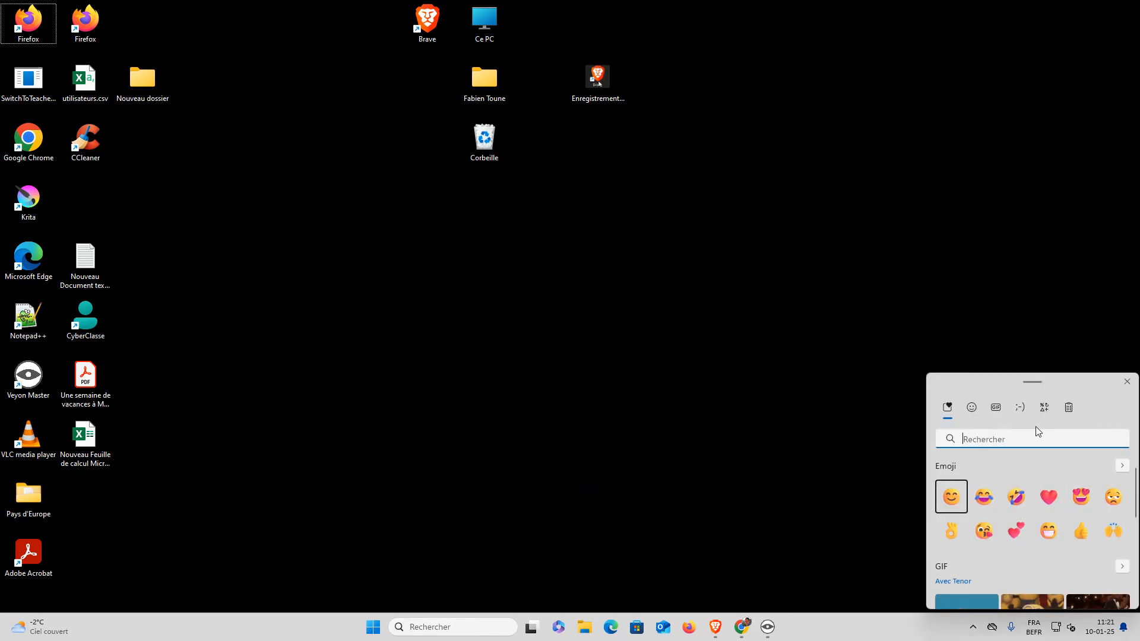
pyautogui.scroll(-3, 1031, 478)
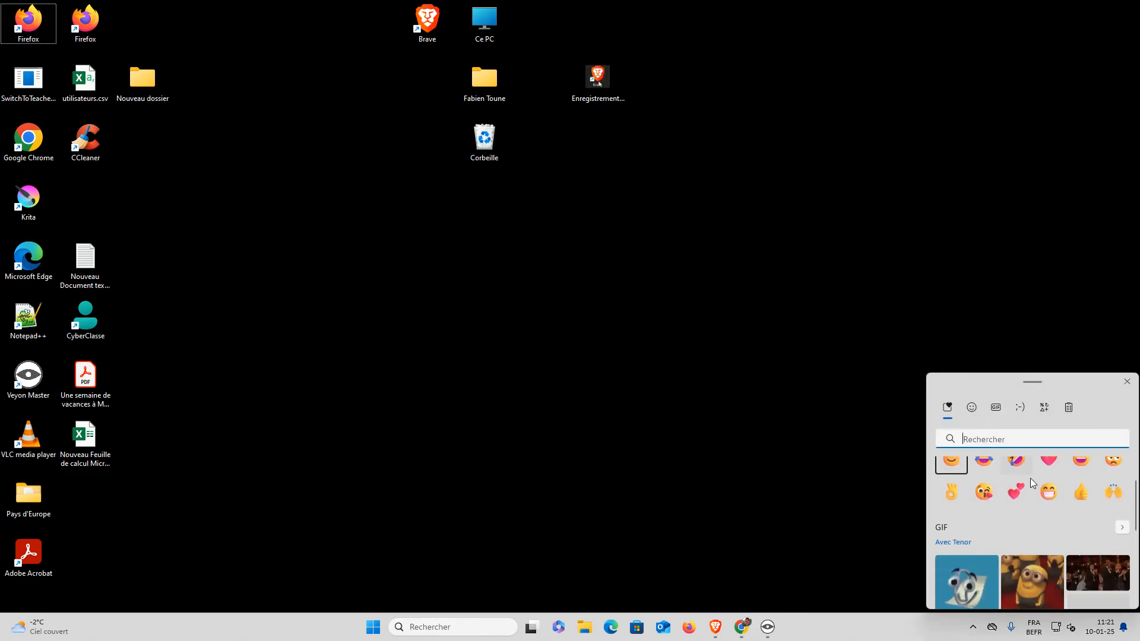
pyautogui.scroll(3, 1029, 479)
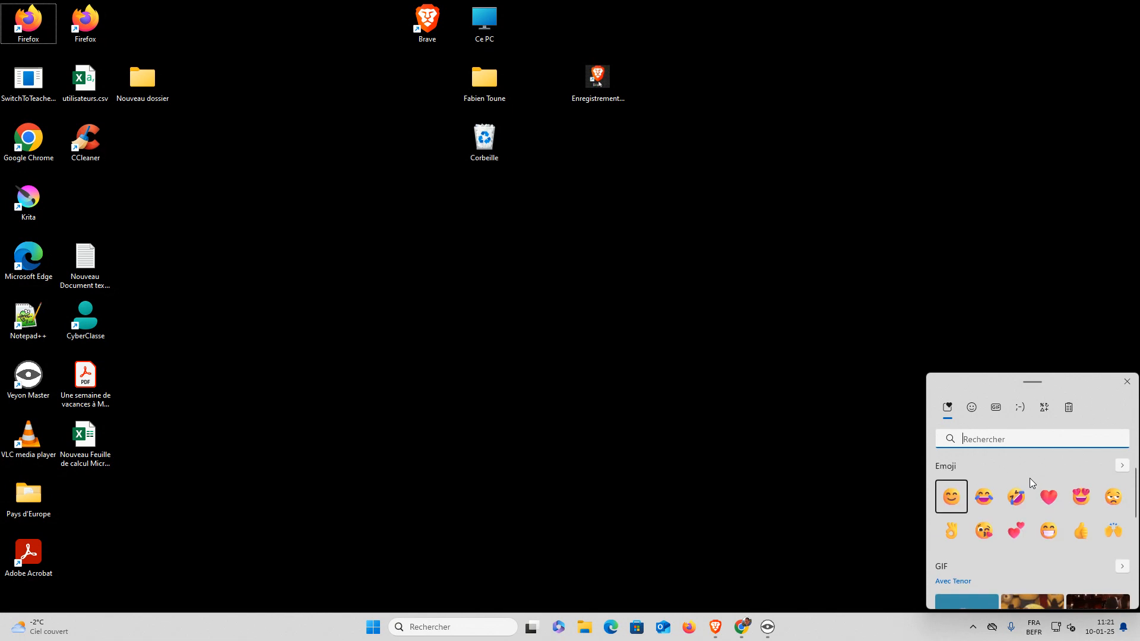
pyautogui.click(972, 407)
pyautogui.scroll(-3, 1052, 538)
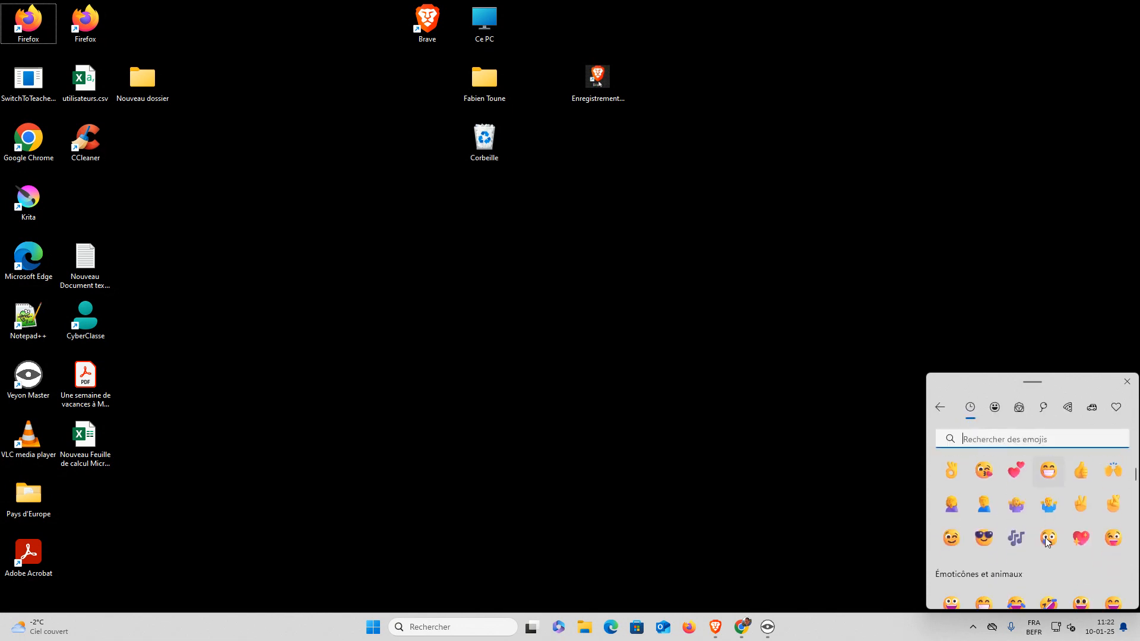
pyautogui.scroll(3, 1052, 538)
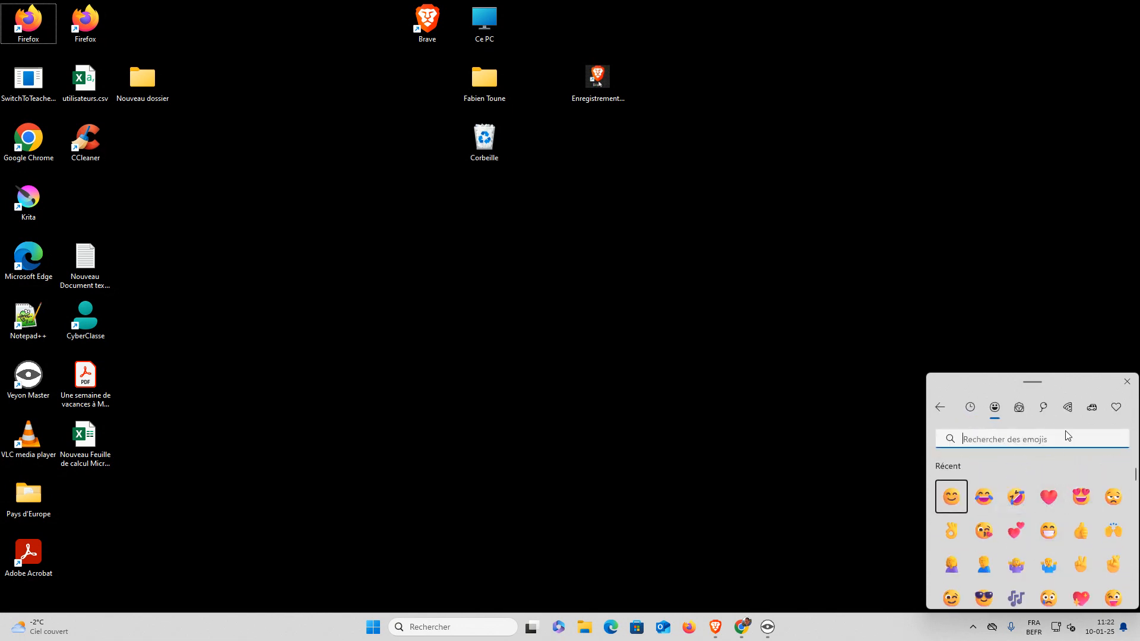
pyautogui.click(1017, 411)
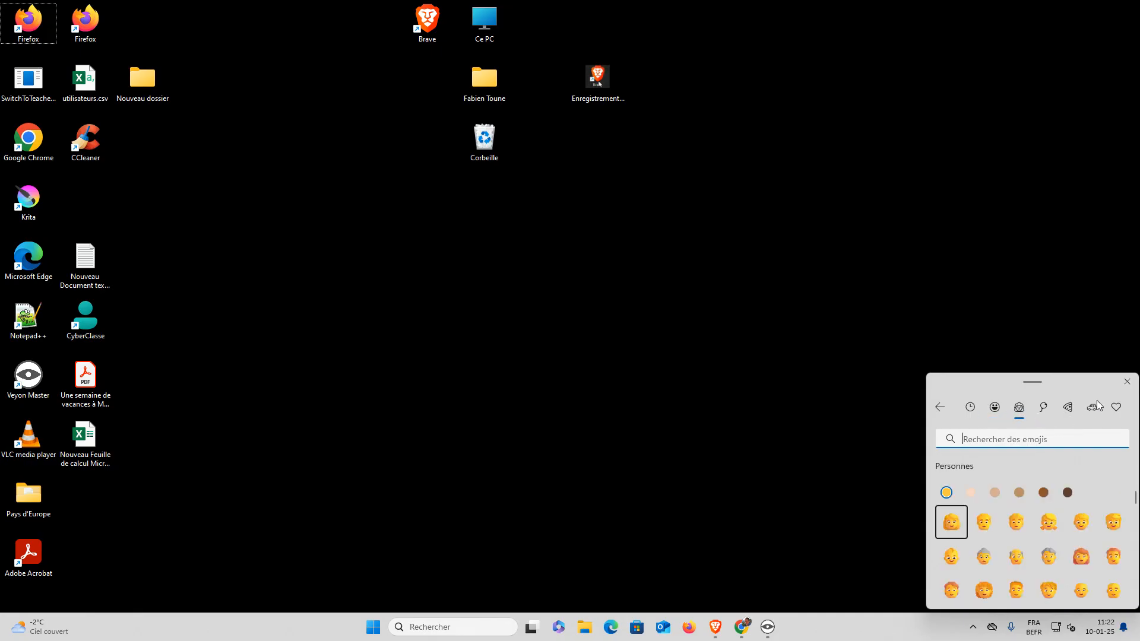
pyautogui.click(1126, 383)
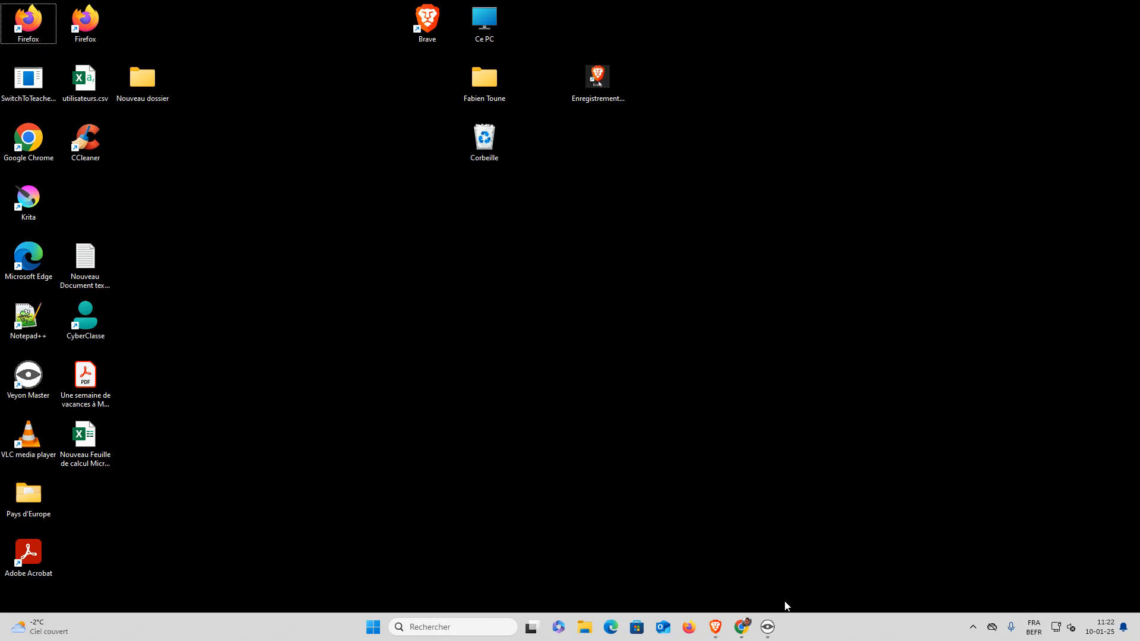
pyautogui.click(716, 627)
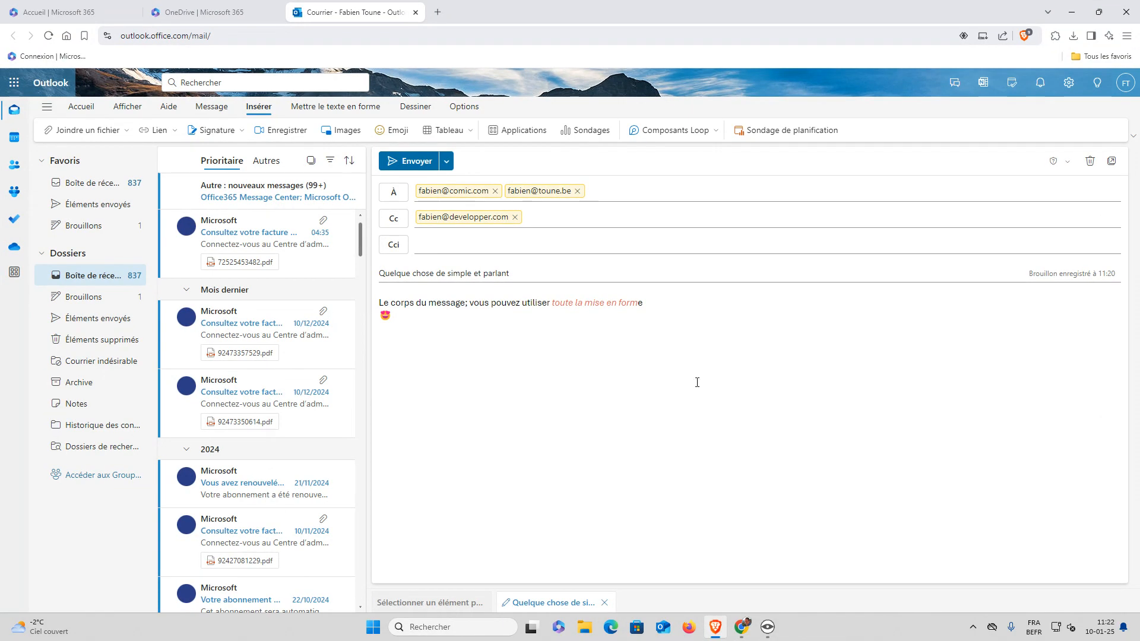
# Append a sad-face emoji to the end of the subject via the Win+. emoji picker
pyautogui.click(539, 269)
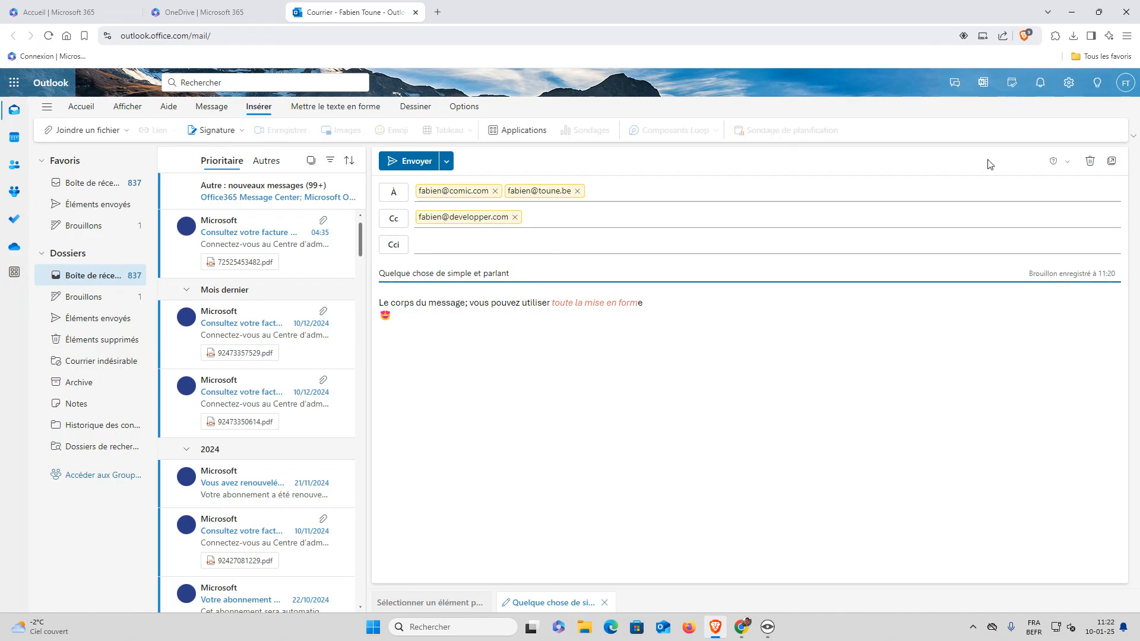
pyautogui.press('super+period')
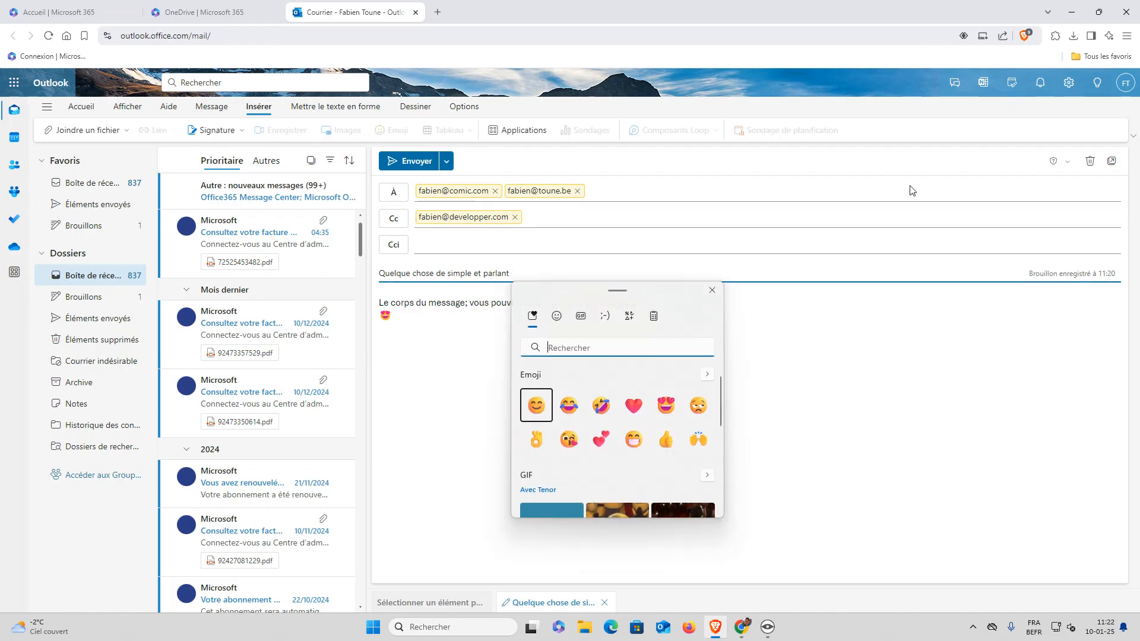
pyautogui.click(703, 403)
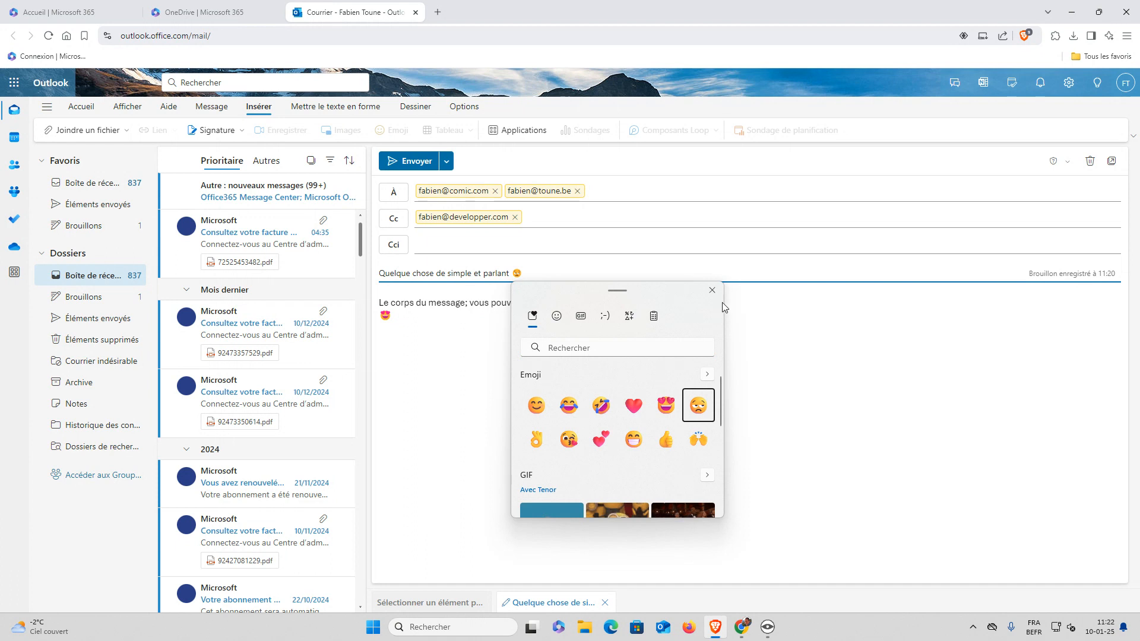
pyautogui.click(711, 290)
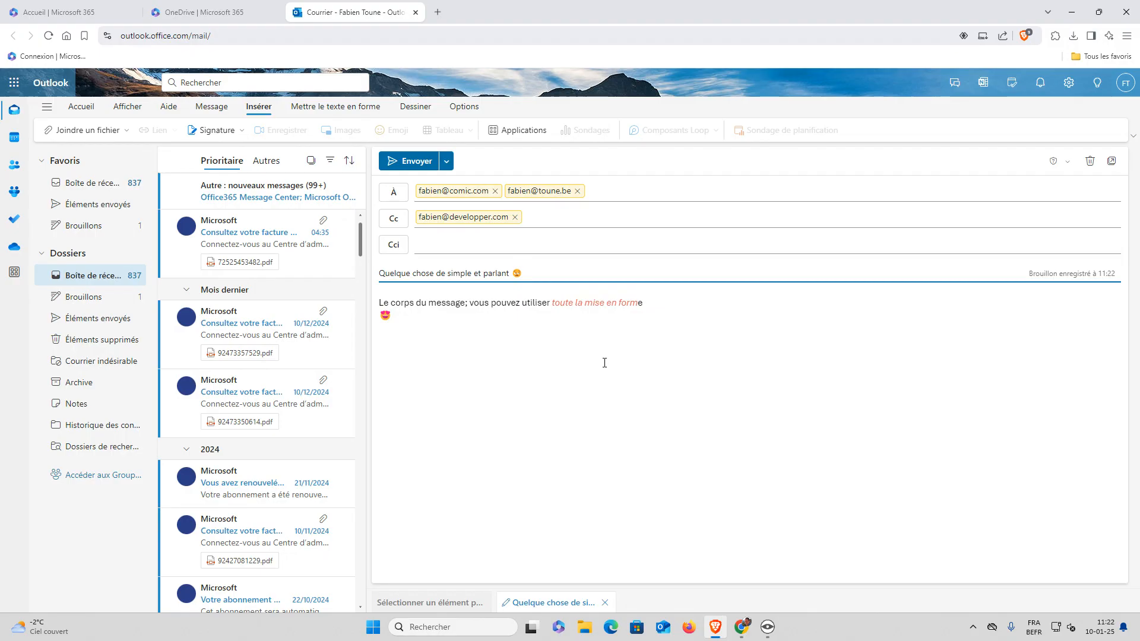
# Choose OneDrive under Joindre un fichier to open the OneDrive attachment picker
pyautogui.click(658, 362)
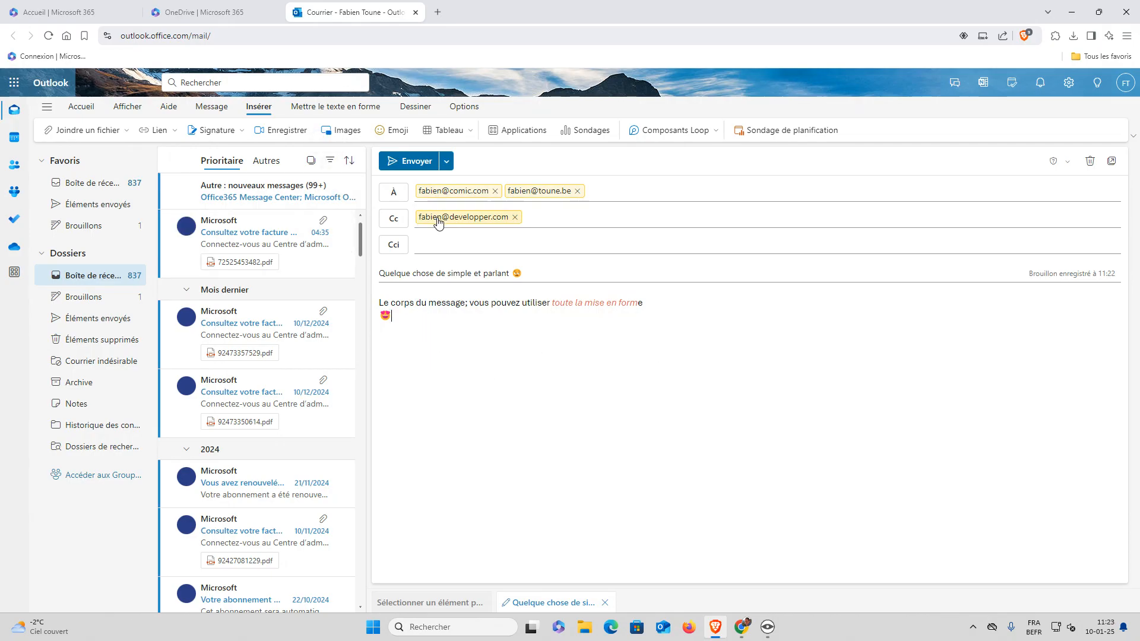
pyautogui.click(99, 131)
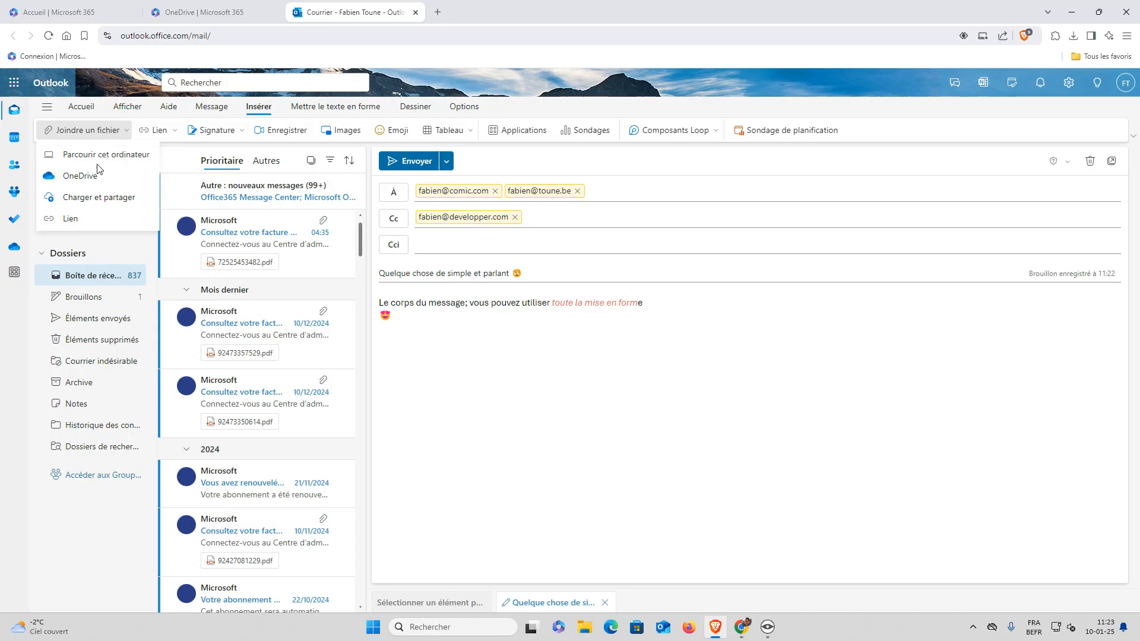
pyautogui.click(80, 177)
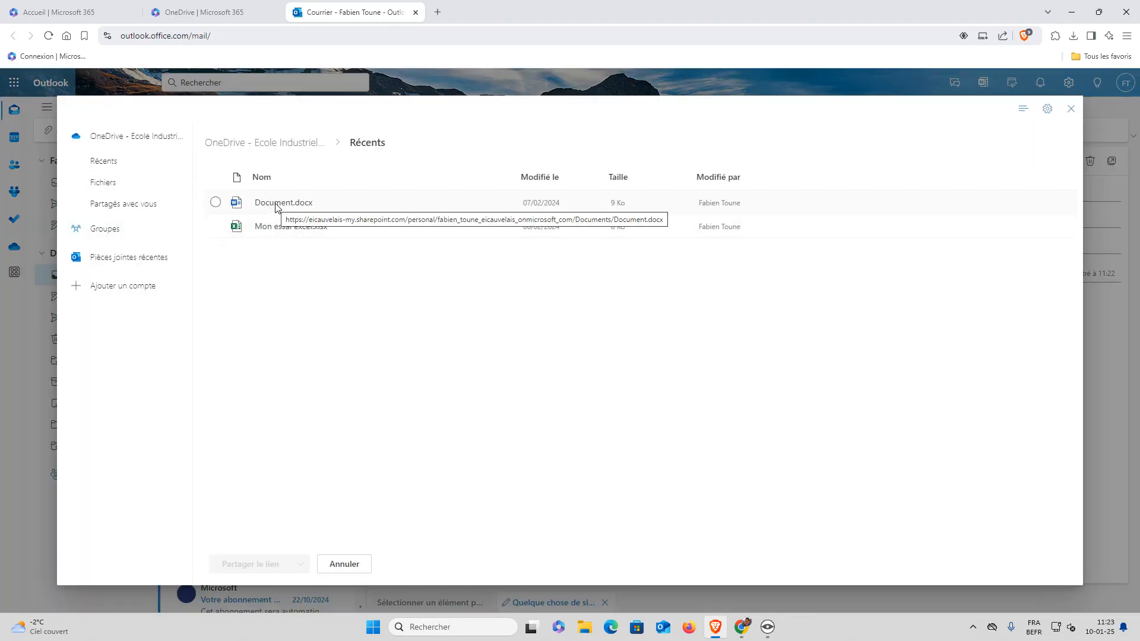
# Attach Document.docx from OneDrive Fichiers as a copy instead of a shared link
pyautogui.click(132, 183)
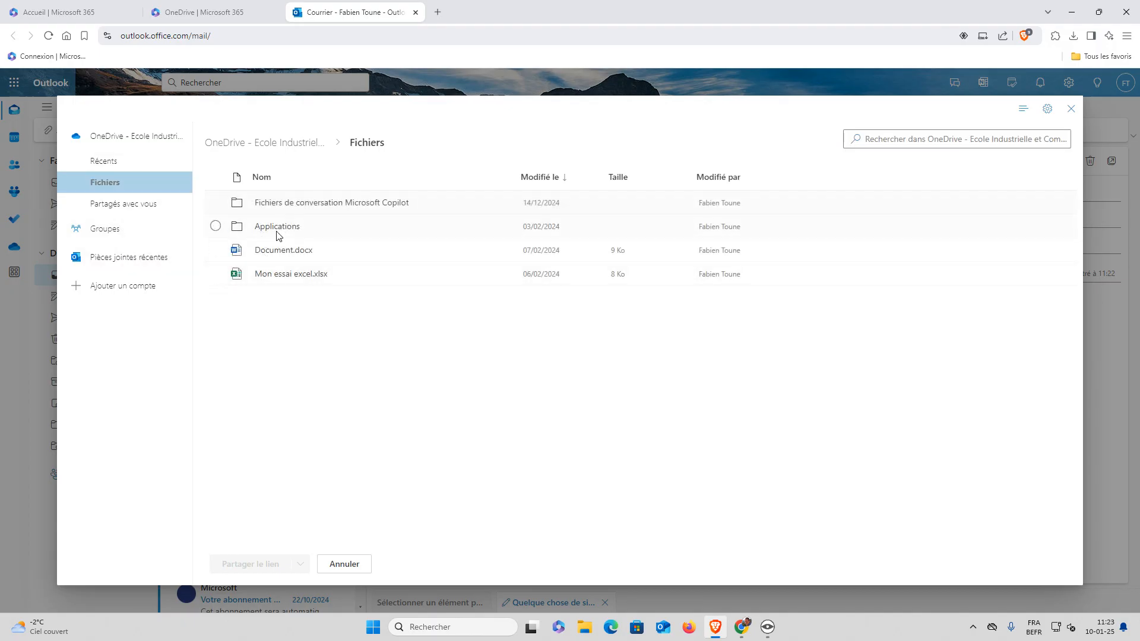
pyautogui.click(215, 250)
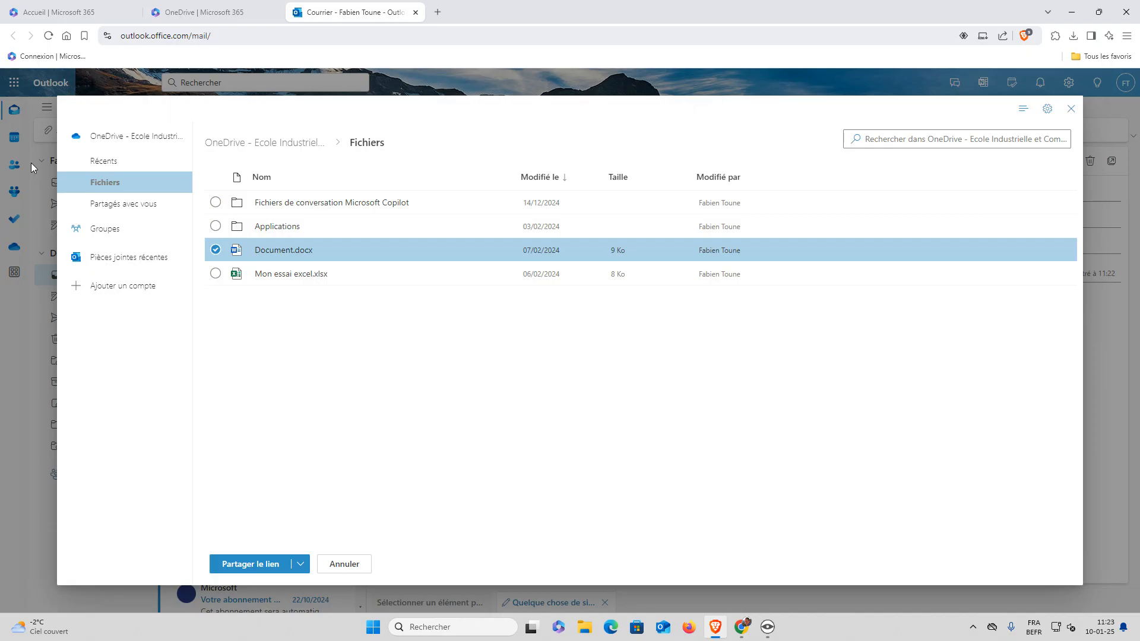
pyautogui.click(301, 564)
pyautogui.click(274, 544)
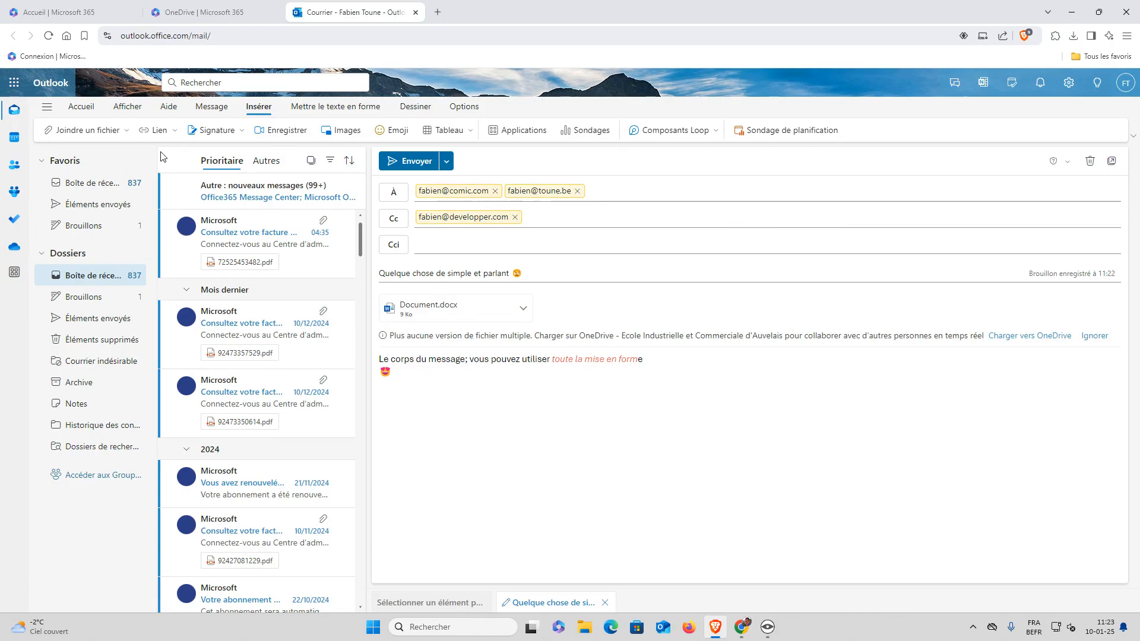
pyautogui.click(107, 131)
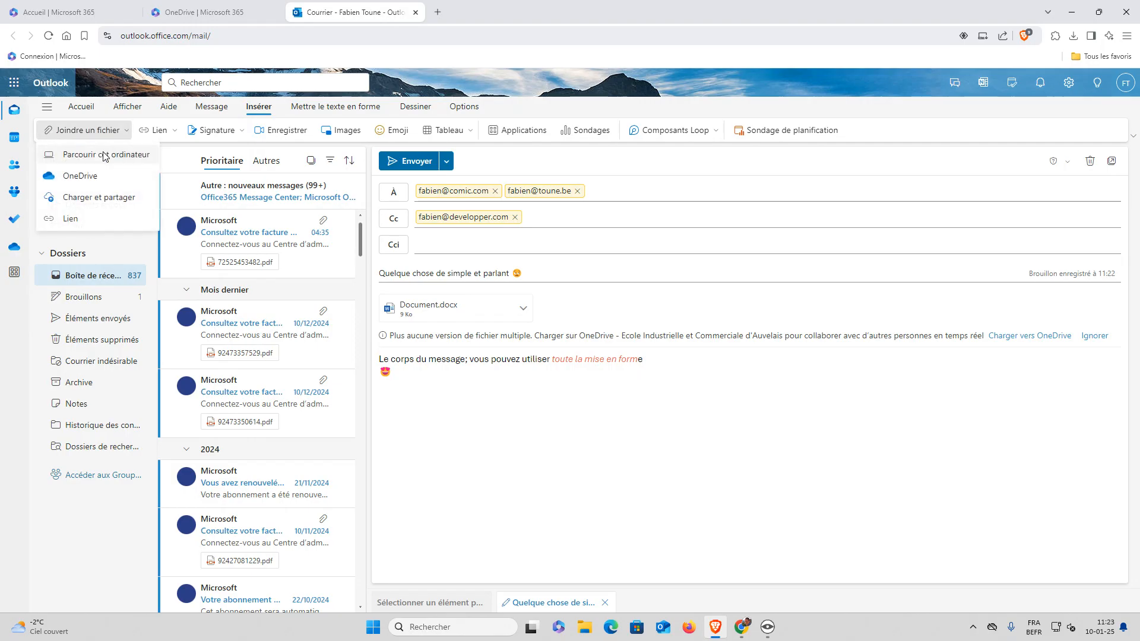
# Attach 'Extension fonction expert 24-25.pdf' from the computer's Documents folder
pyautogui.click(105, 154)
pyautogui.moveTo(555, 154); pyautogui.dragTo(515, 140)
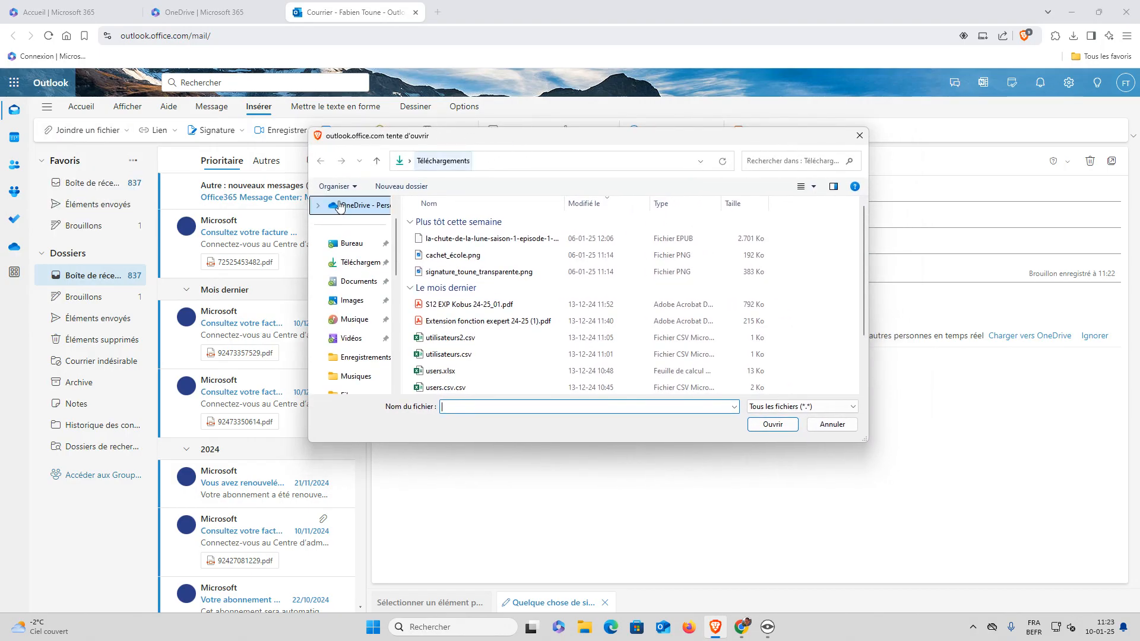
pyautogui.click(357, 281)
pyautogui.scroll(-1, 466, 356)
pyautogui.click(493, 337)
pyautogui.click(769, 425)
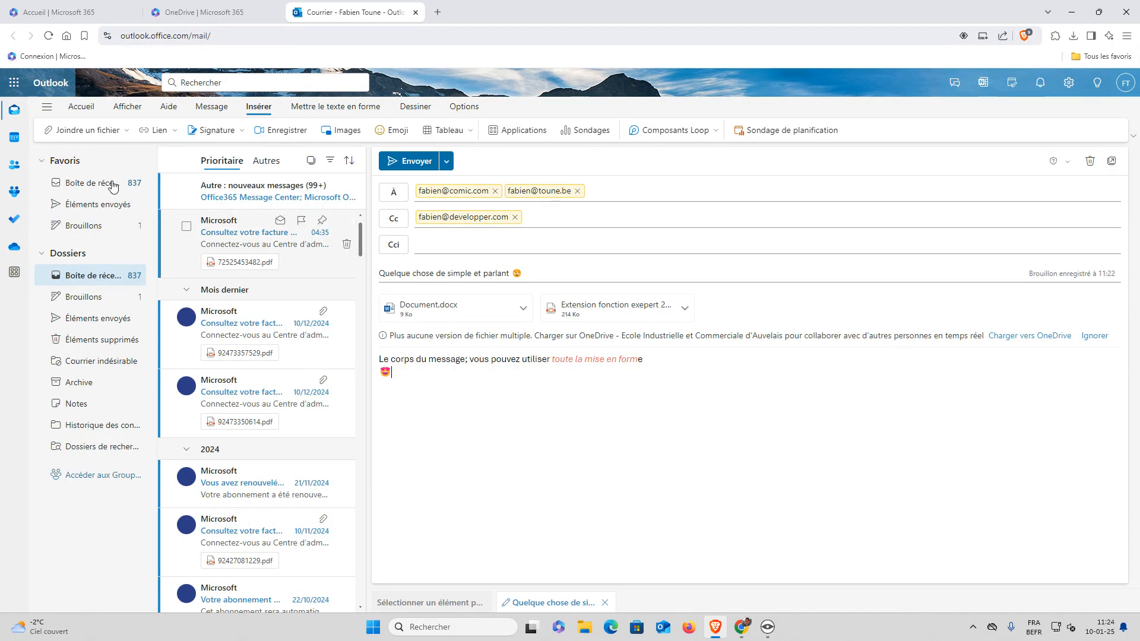
pyautogui.click(102, 134)
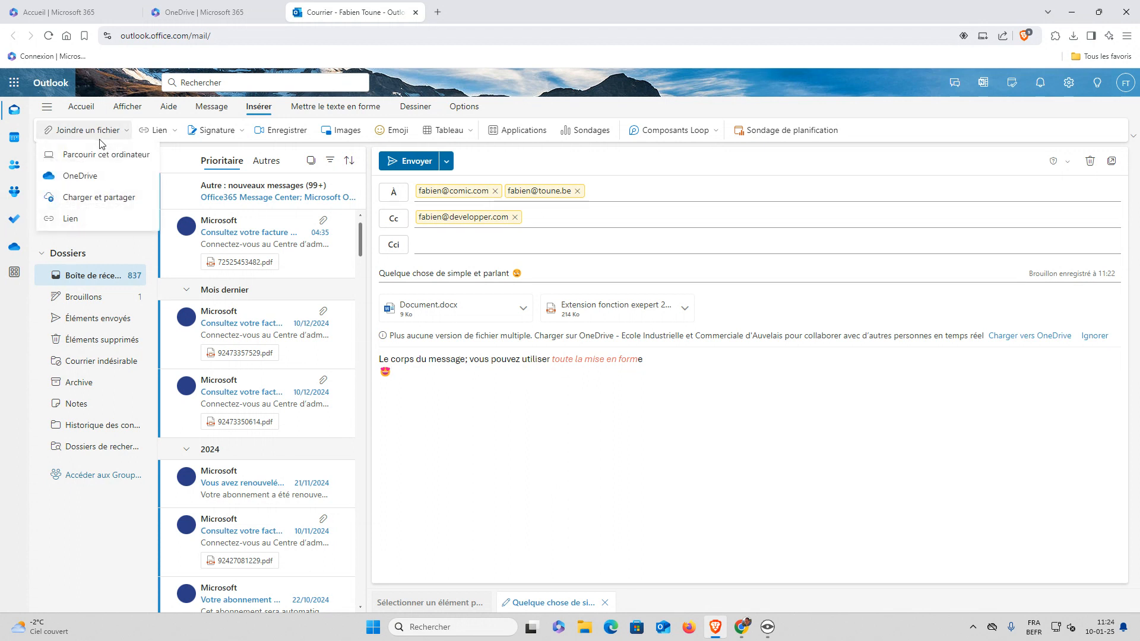
pyautogui.click(99, 154)
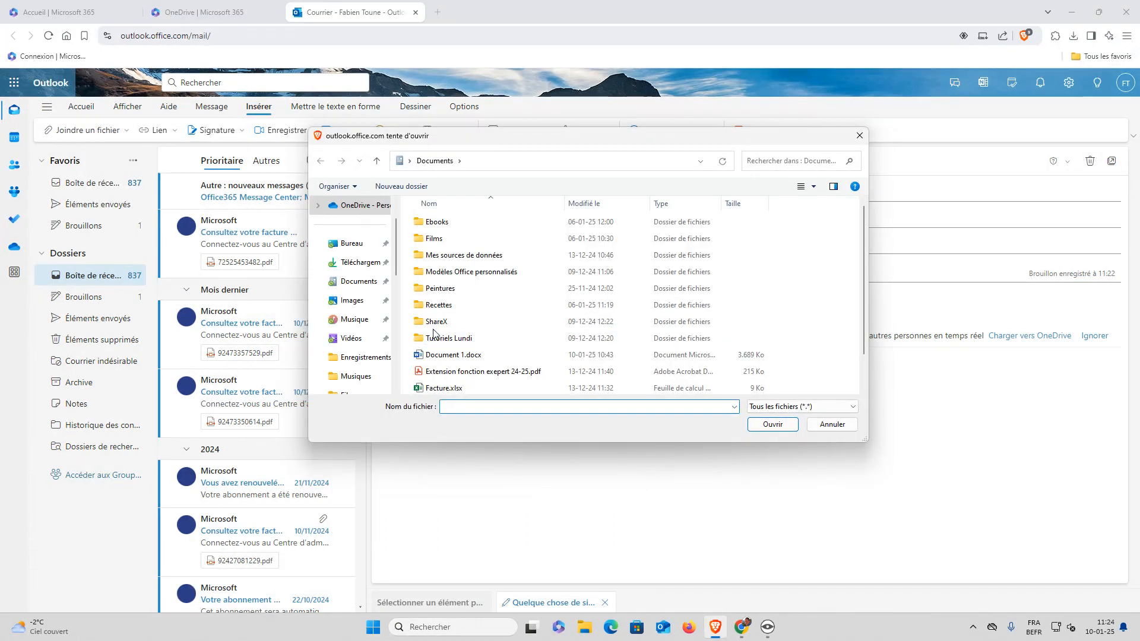
pyautogui.click(355, 301)
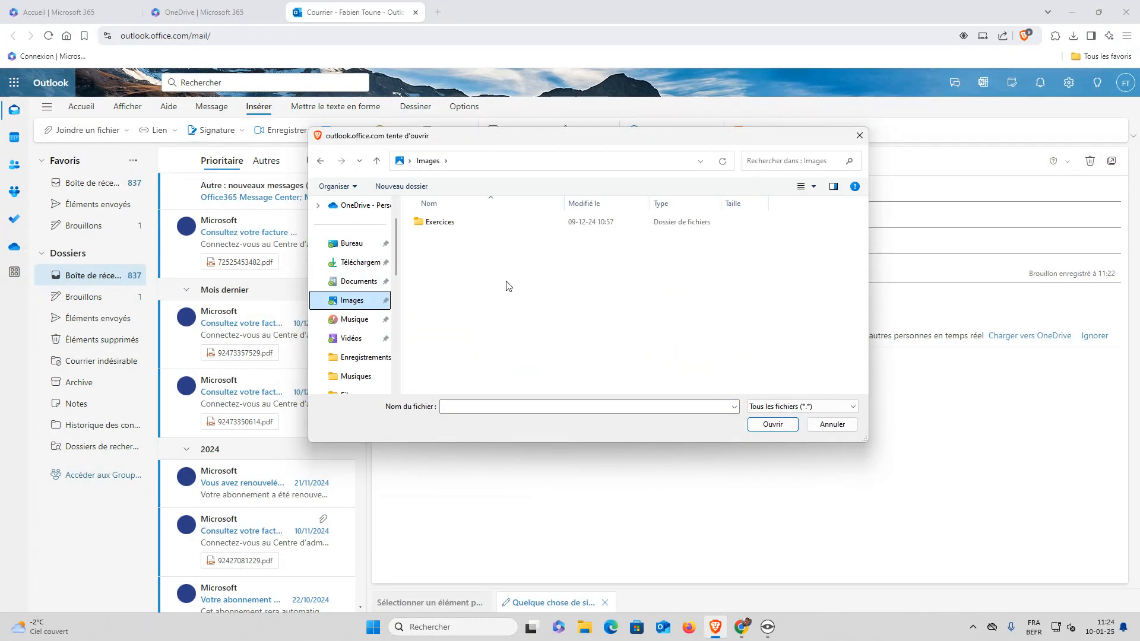
pyautogui.doubleClick(453, 223)
pyautogui.doubleClick(456, 242)
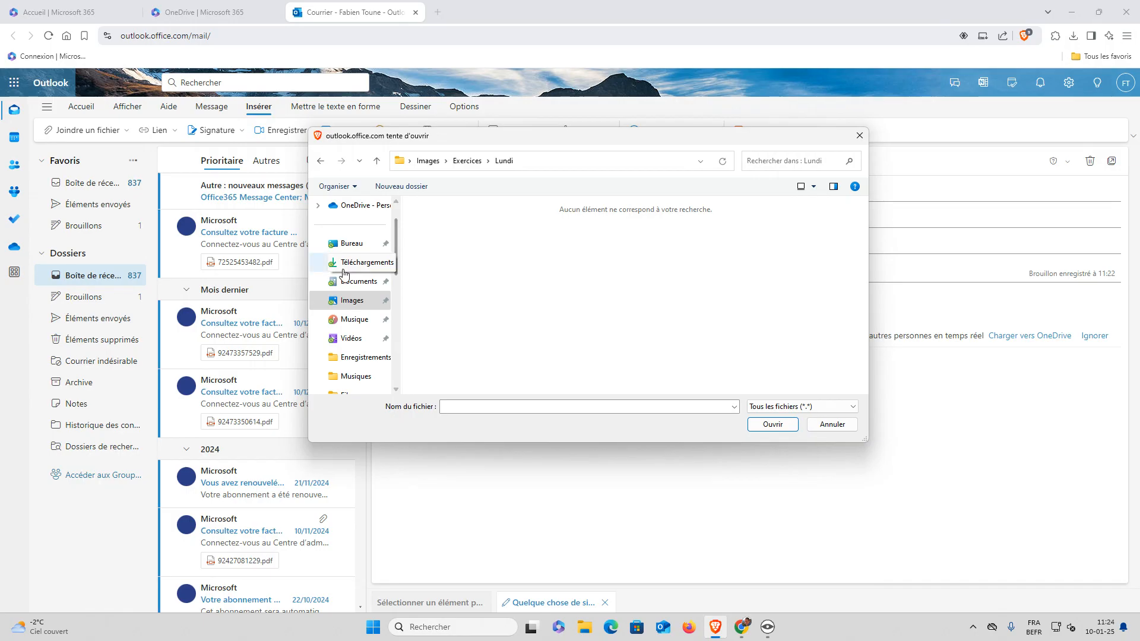
pyautogui.scroll(-5, 353, 267)
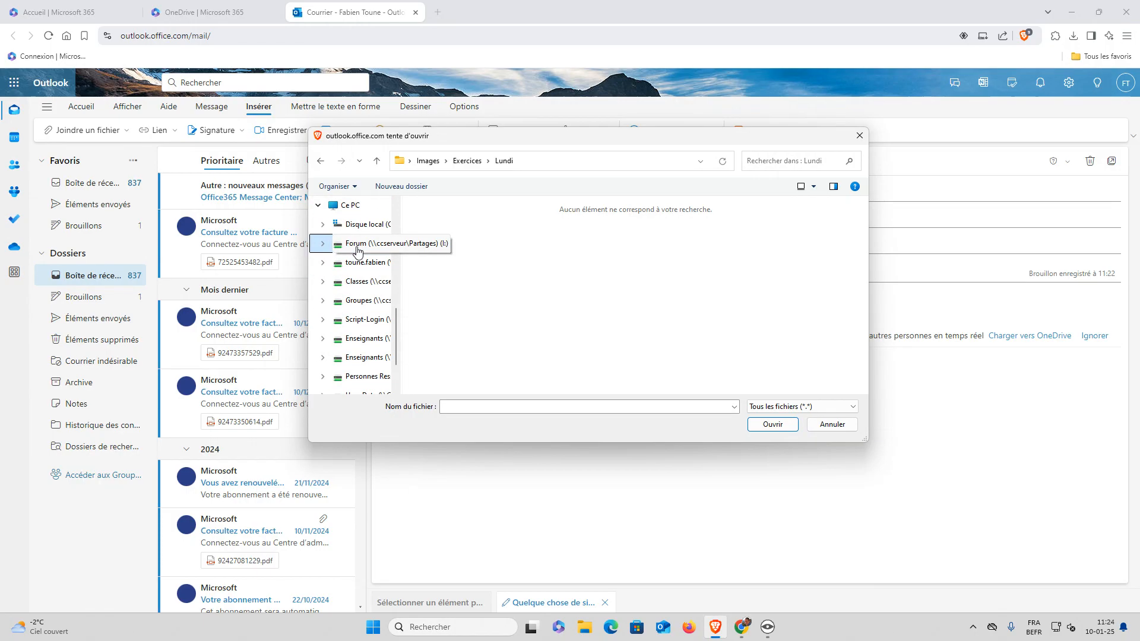
pyautogui.click(357, 244)
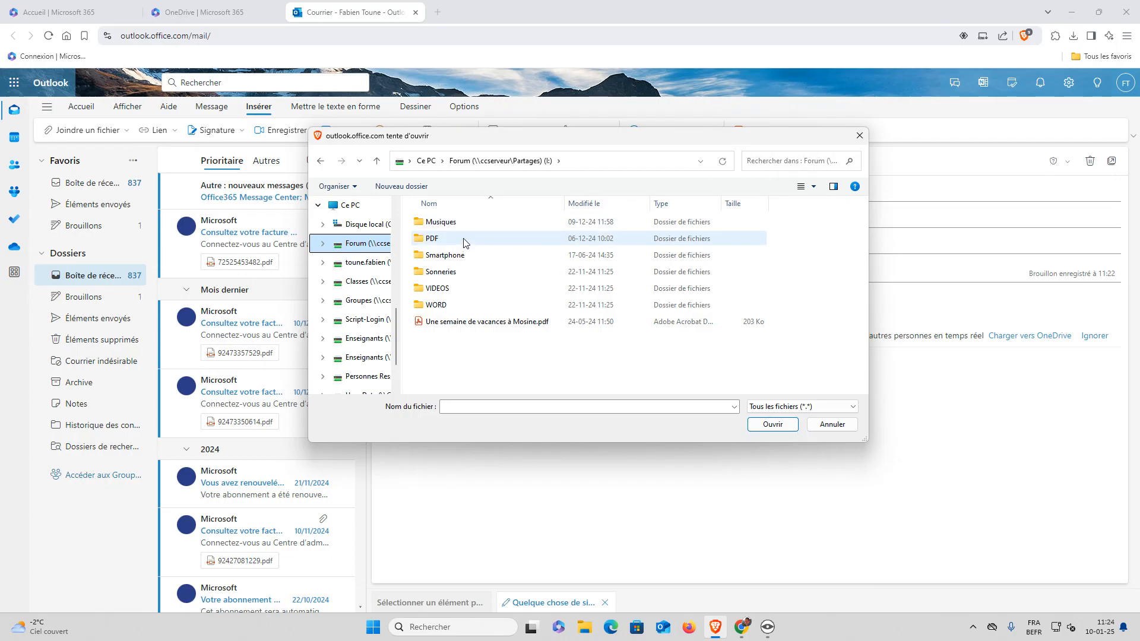
pyautogui.doubleClick(463, 257)
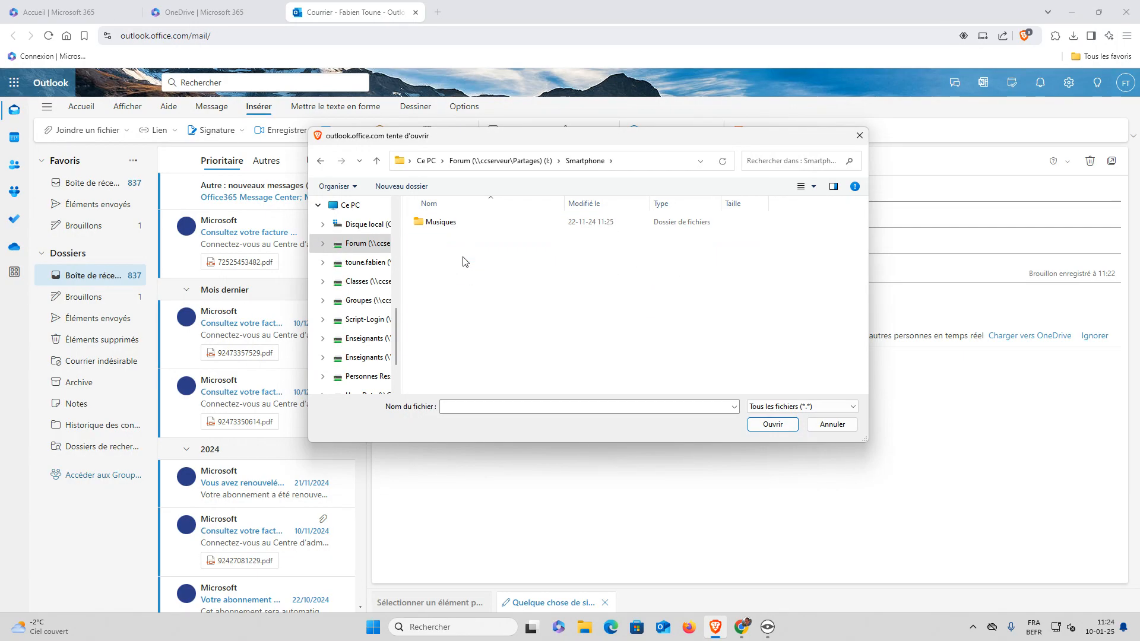
pyautogui.click(516, 162)
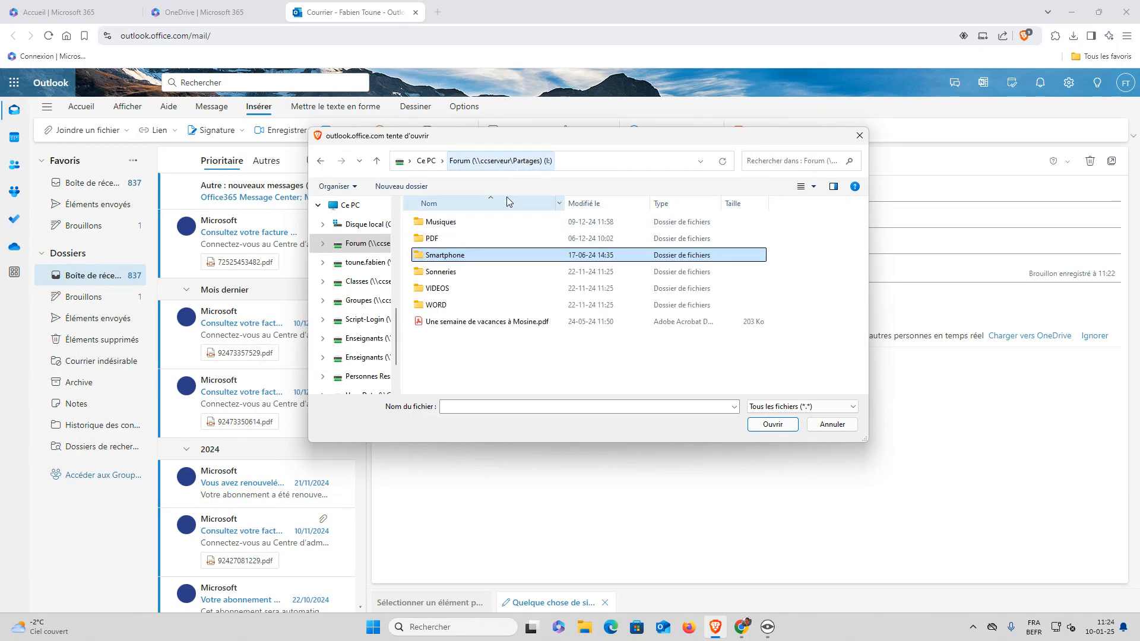
pyautogui.click(456, 337)
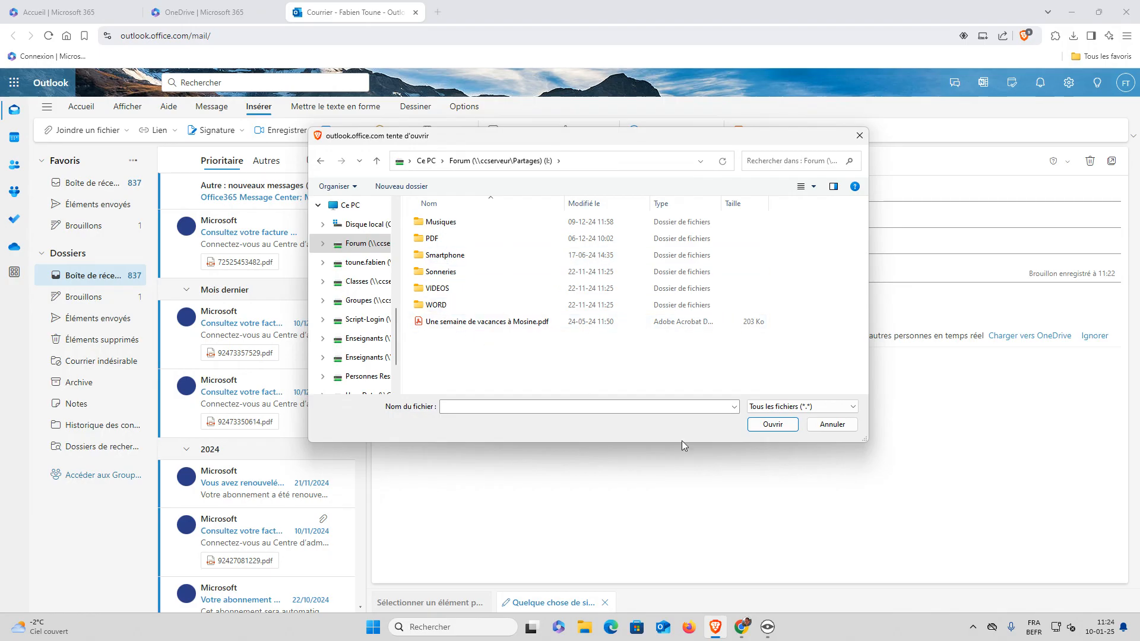
pyautogui.click(819, 427)
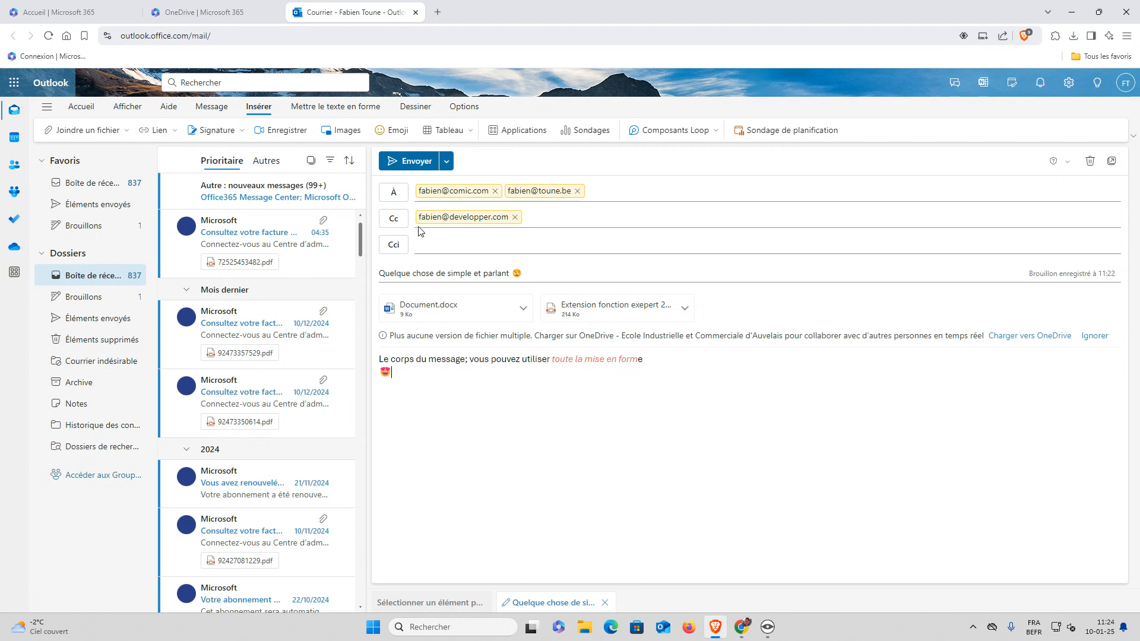
# Send the message, verify it in Éléments envoyés, then return to Boîte de réception
pyautogui.click(407, 164)
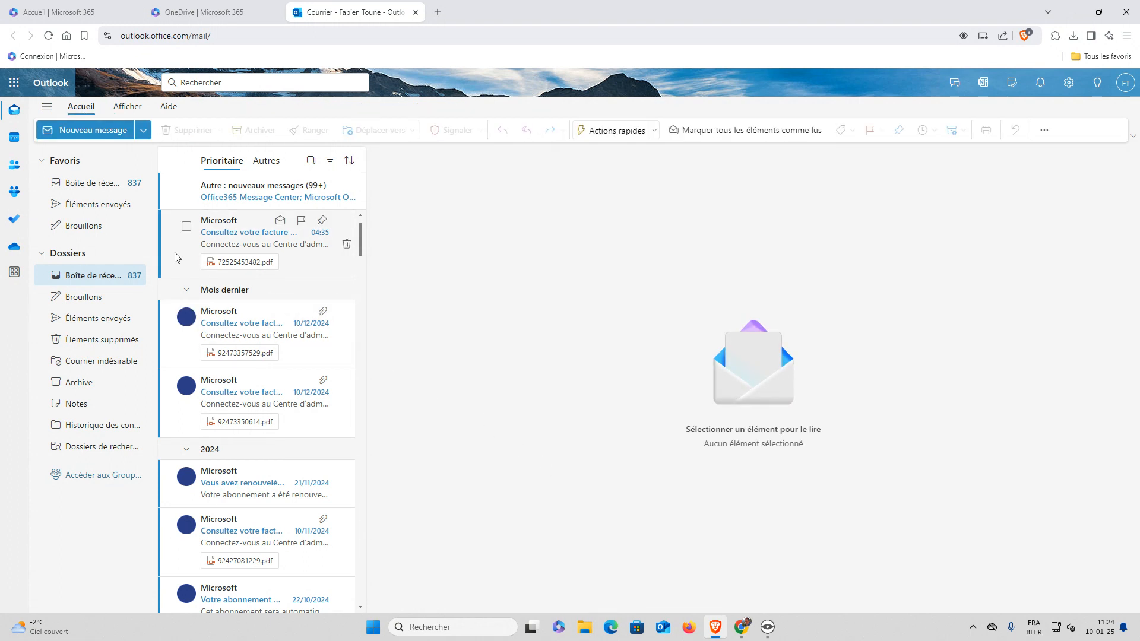
pyautogui.click(82, 324)
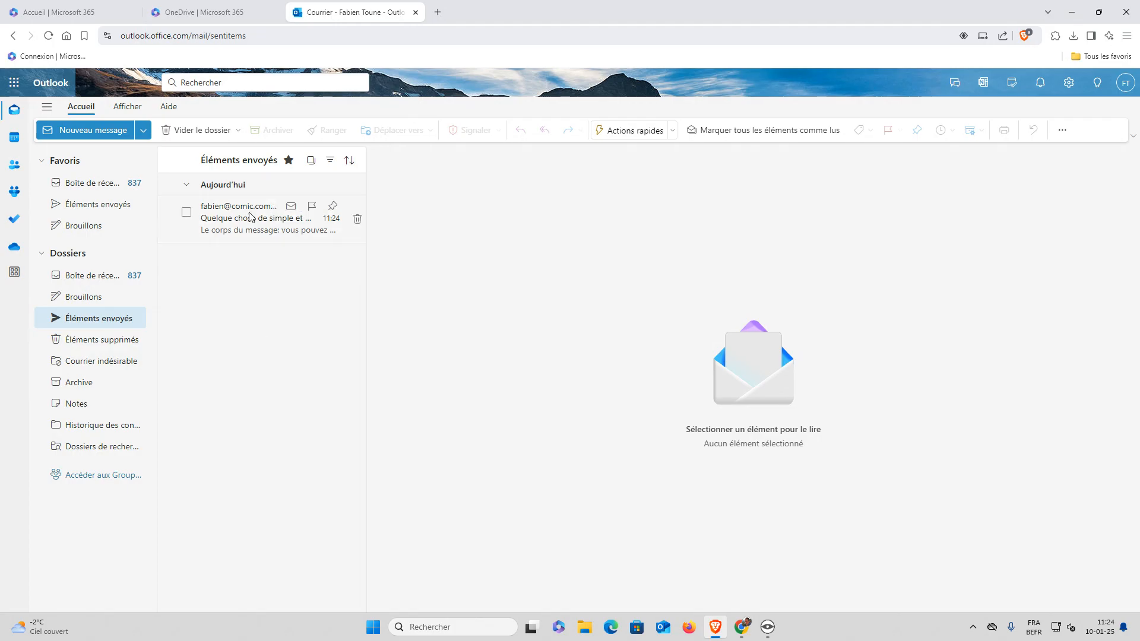
pyautogui.click(89, 275)
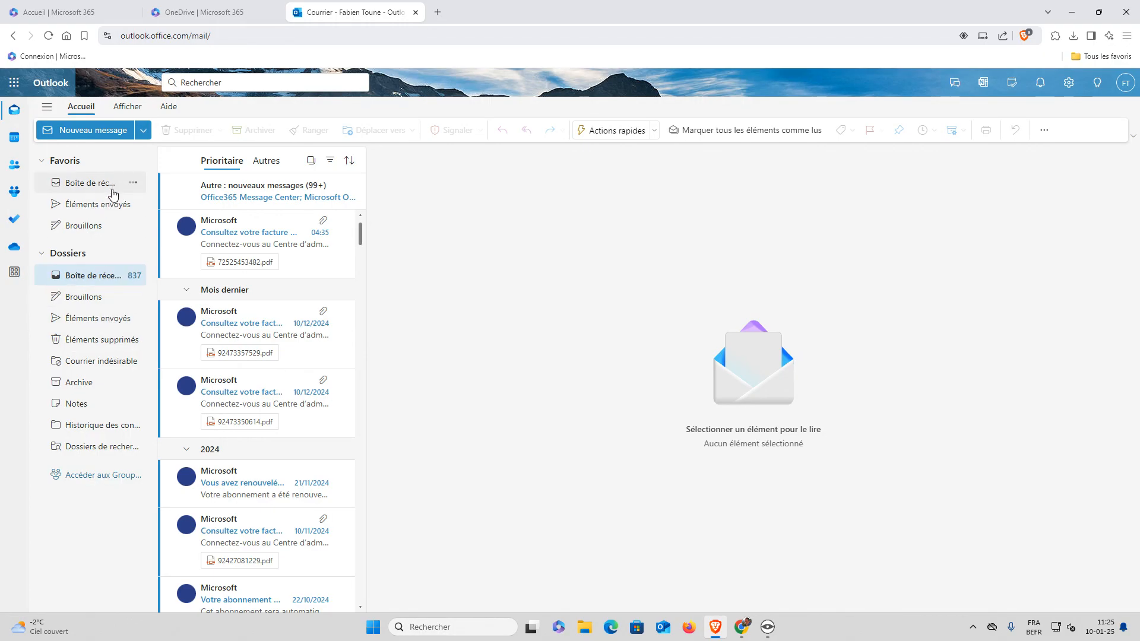
pyautogui.click(98, 136)
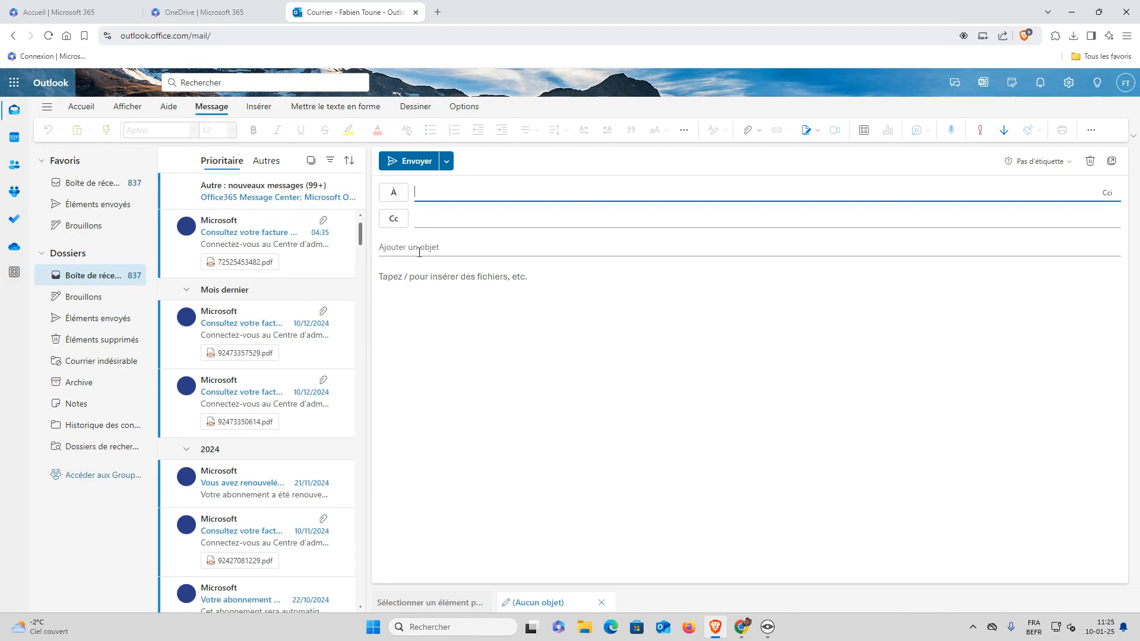
pyautogui.click(416, 274)
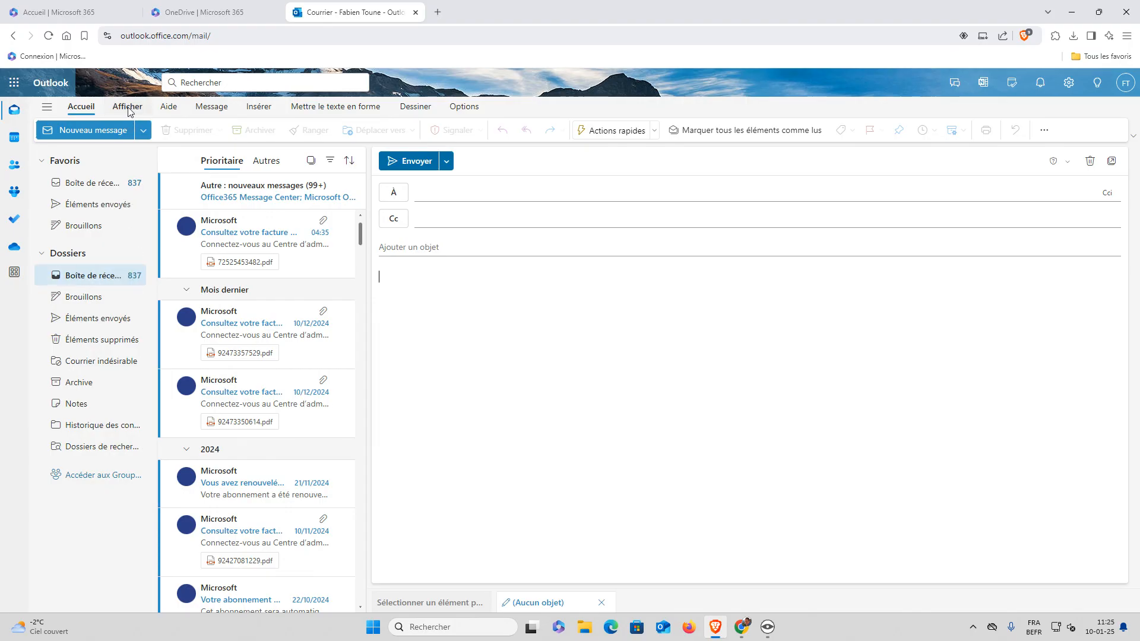
# Add the first suggested contact as both To and Cc recipient, with subject 'fff'
pyautogui.click(416, 199)
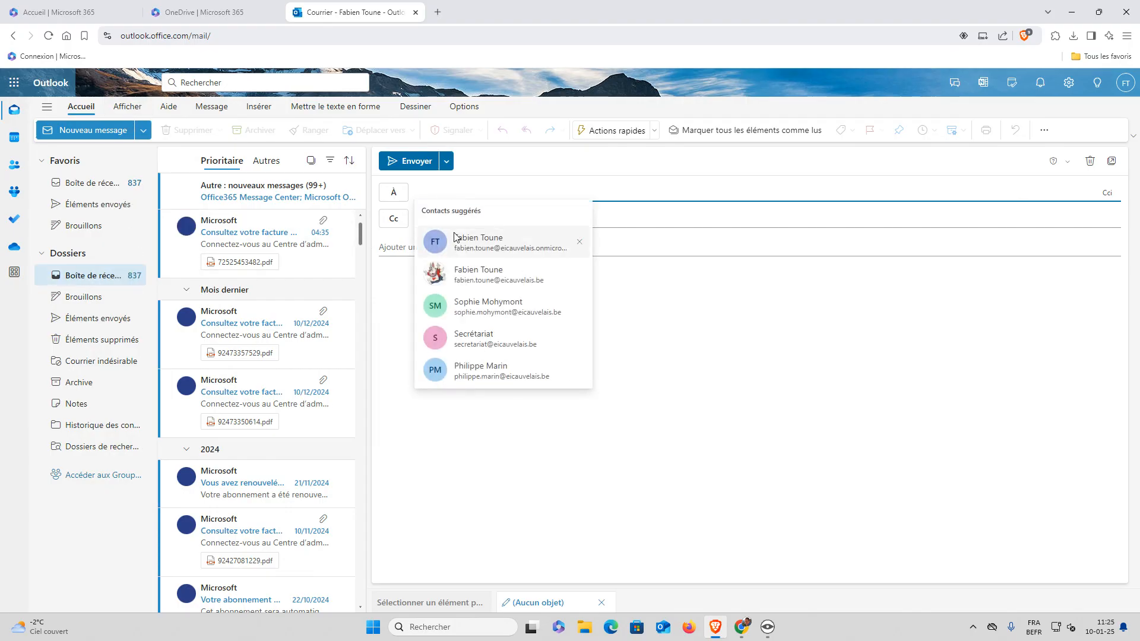
pyautogui.click(428, 237)
pyautogui.click(438, 225)
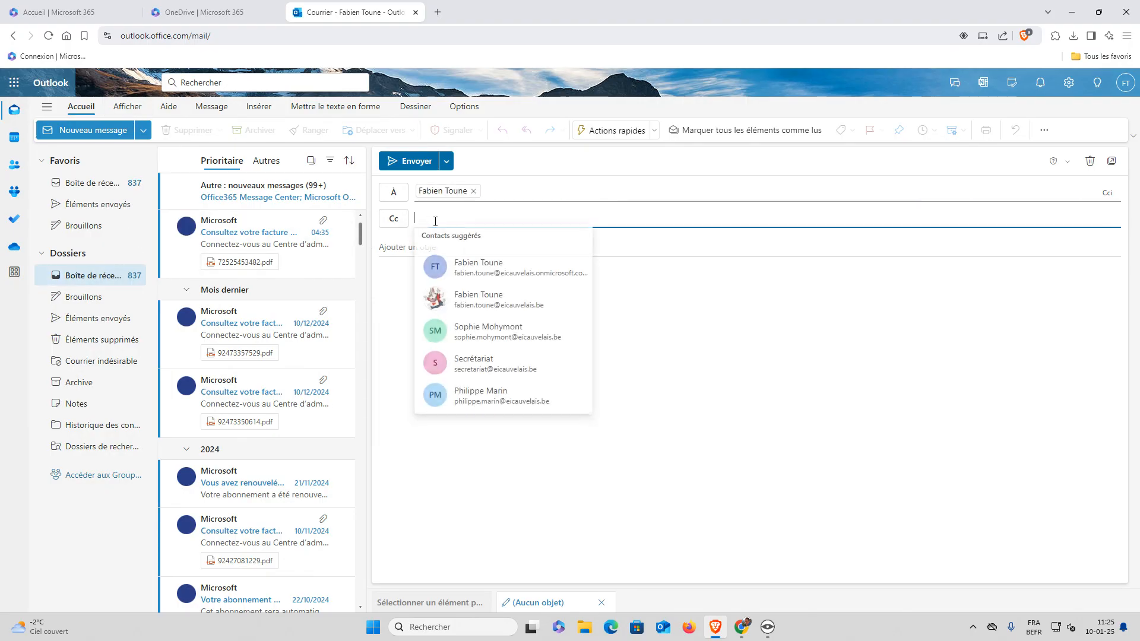
pyautogui.click(453, 265)
pyautogui.click(451, 251)
pyautogui.write('fff')
pyautogui.click(443, 278)
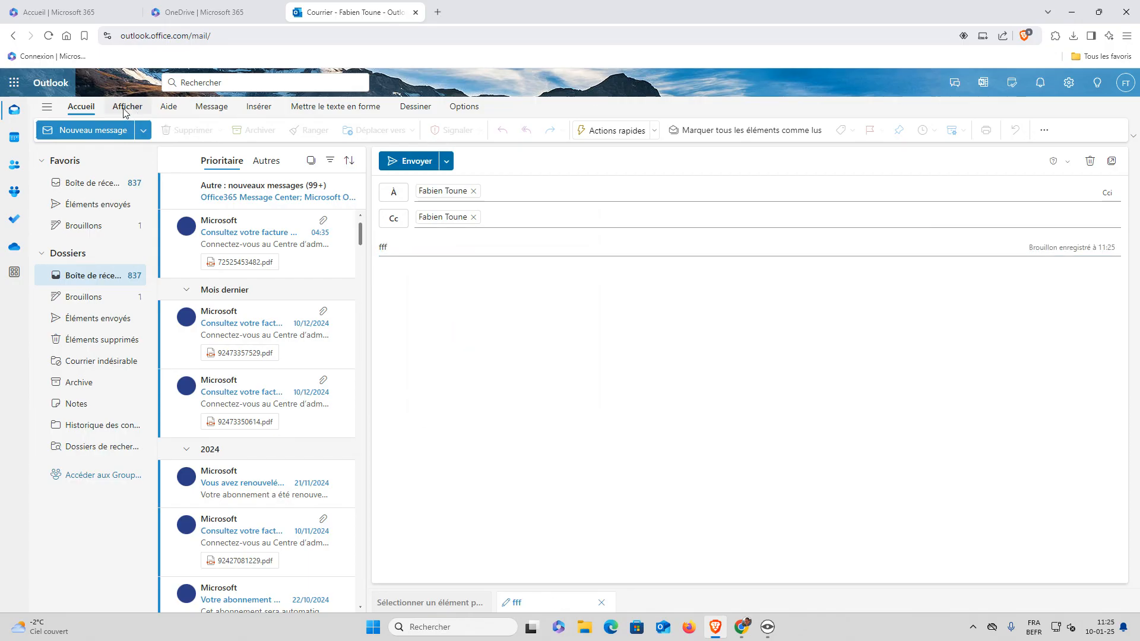
# Look through the ribbon tabs and bring up the Dessiner drawing tools
pyautogui.click(126, 109)
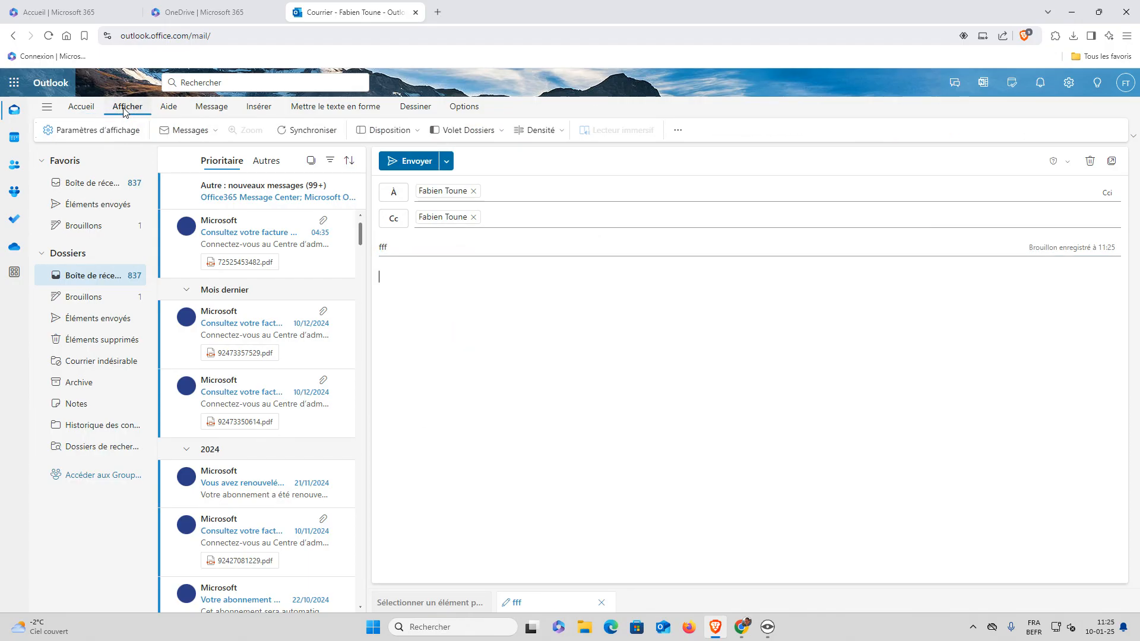
pyautogui.click(259, 107)
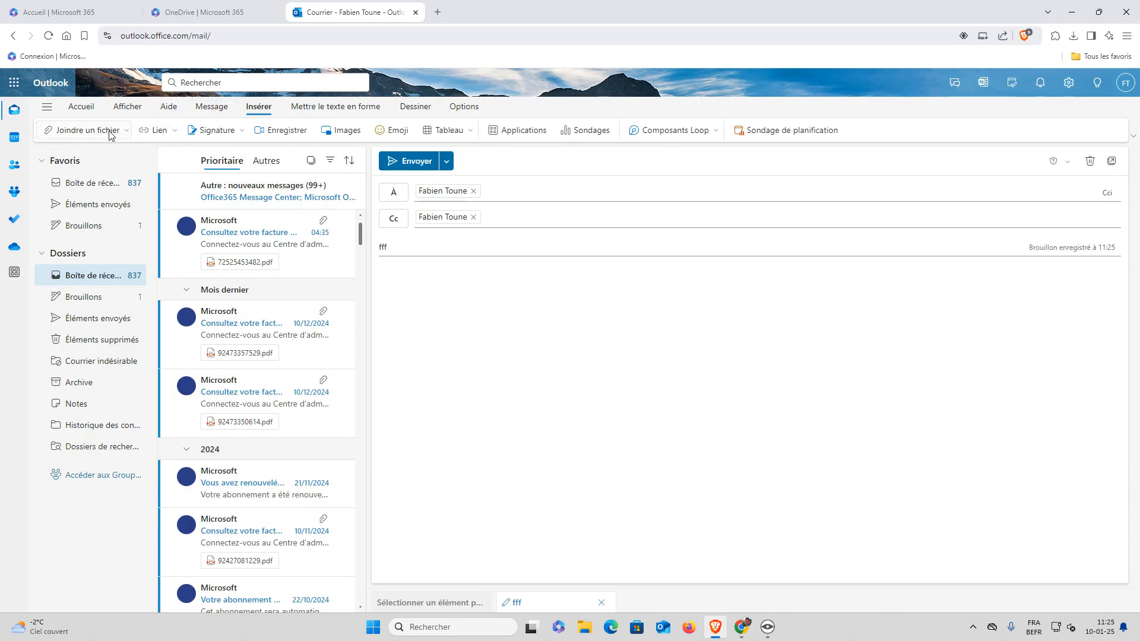
pyautogui.click(91, 111)
pyautogui.click(127, 108)
pyautogui.click(168, 107)
pyautogui.click(256, 109)
pyautogui.click(407, 108)
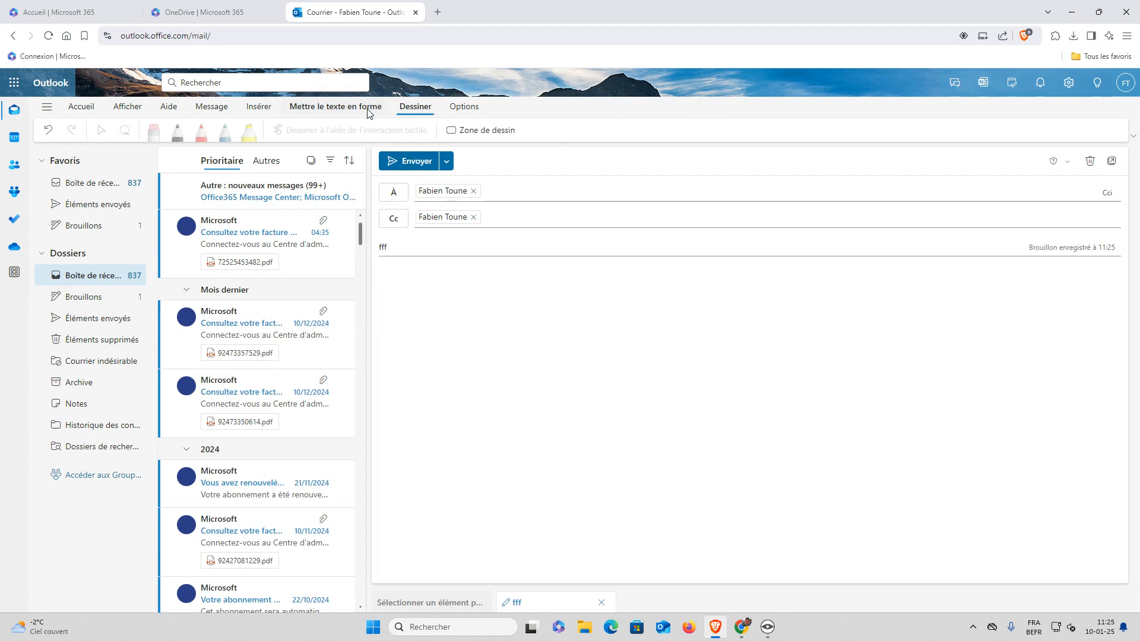
pyautogui.click(446, 130)
pyautogui.moveTo(526, 364)
pyautogui.mouseDown()
pyautogui.moveTo(537, 388)
pyautogui.moveTo(666, 346)
pyautogui.moveTo(792, 378)
pyautogui.moveTo(822, 356)
pyautogui.mouseUp()
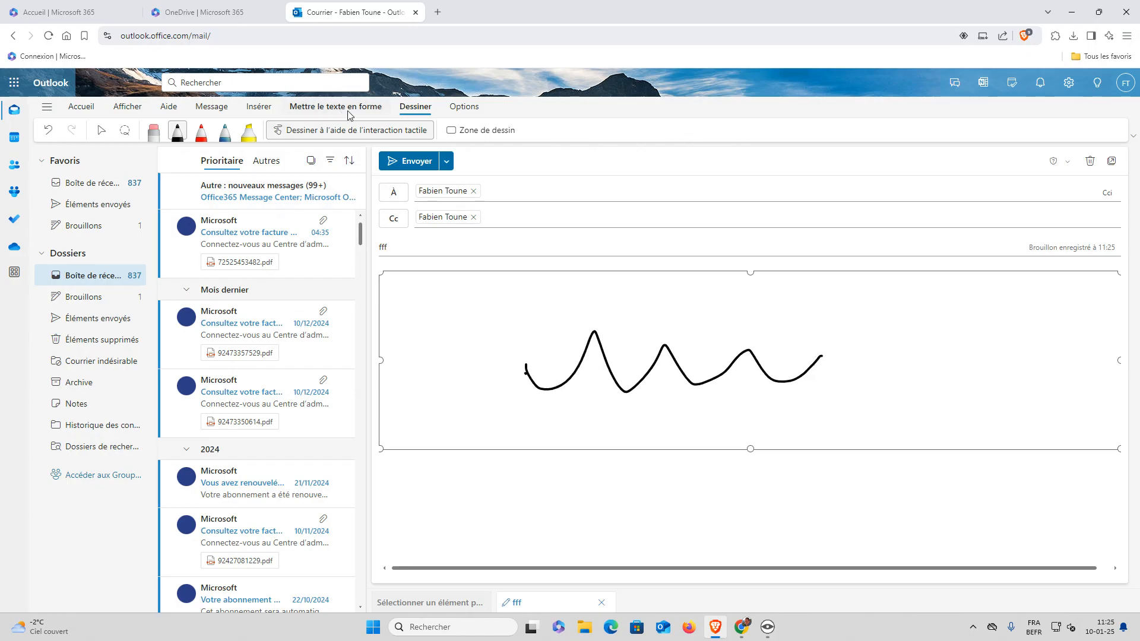
pyautogui.click(330, 113)
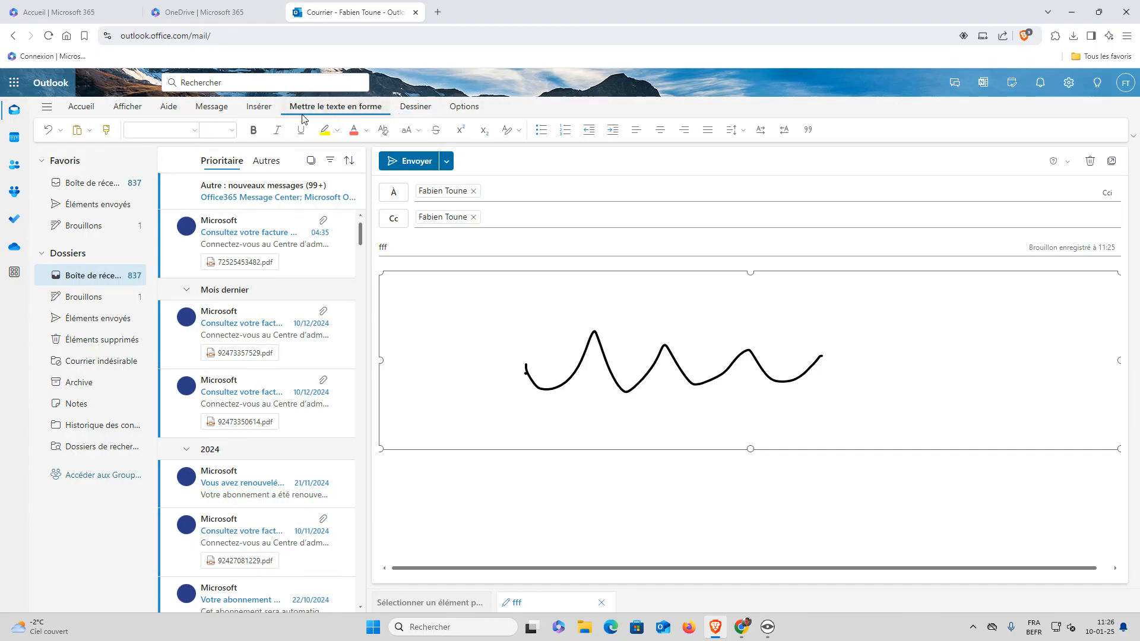
pyautogui.click(259, 109)
pyautogui.click(211, 109)
pyautogui.click(167, 111)
pyautogui.click(127, 109)
pyautogui.click(80, 110)
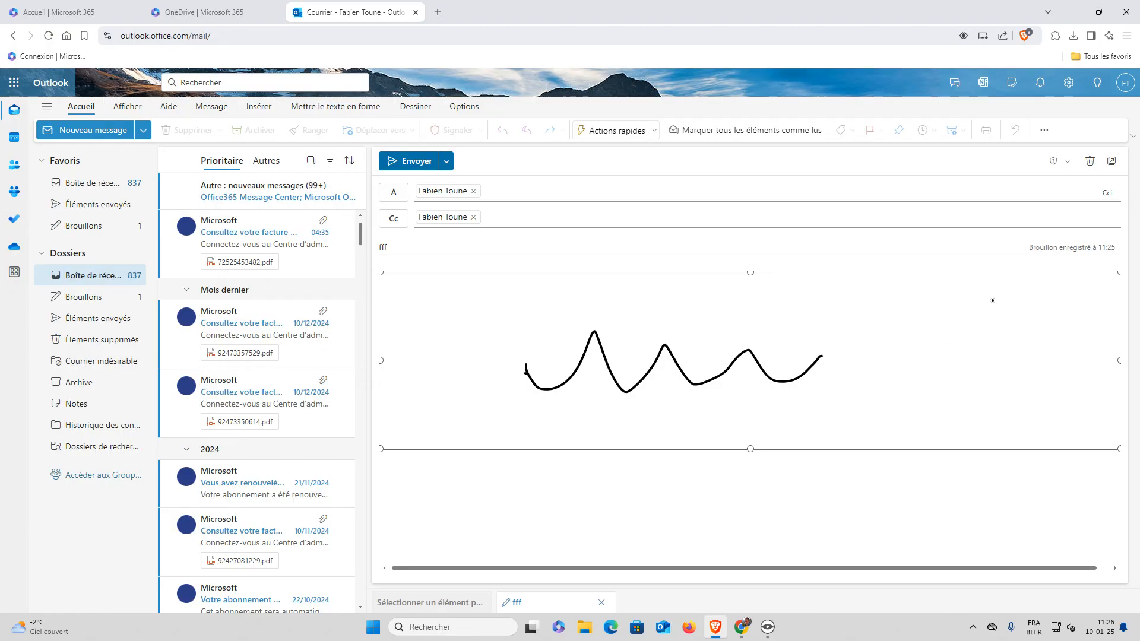
pyautogui.press('Delete')
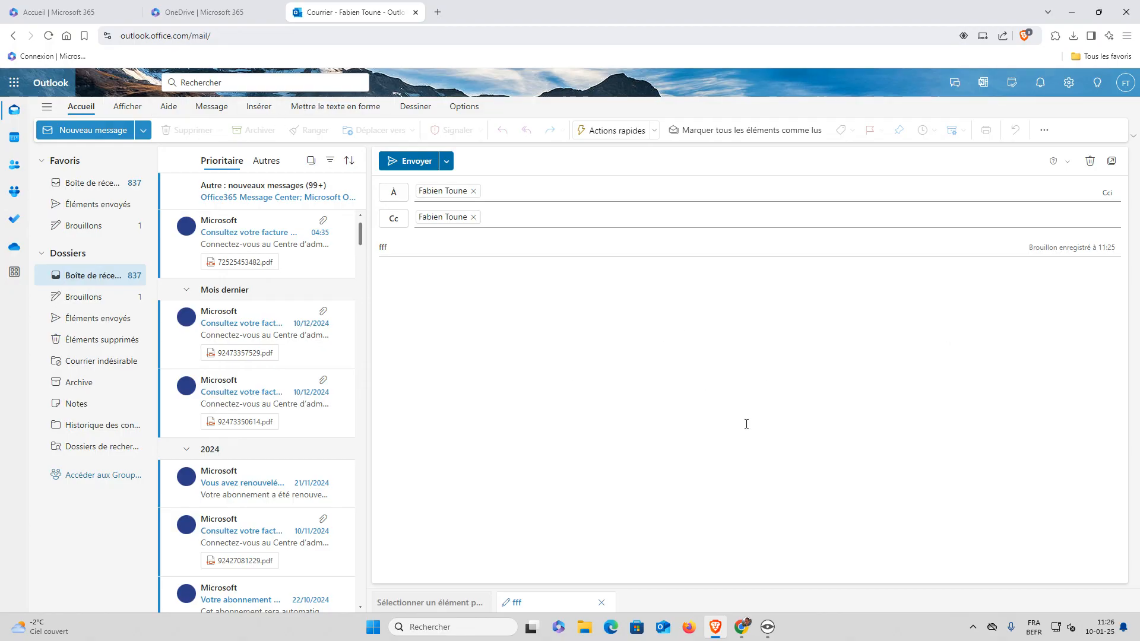
# Attach Document 1.docx from the computer's Documents folder, then return to the message body
pyautogui.click(257, 109)
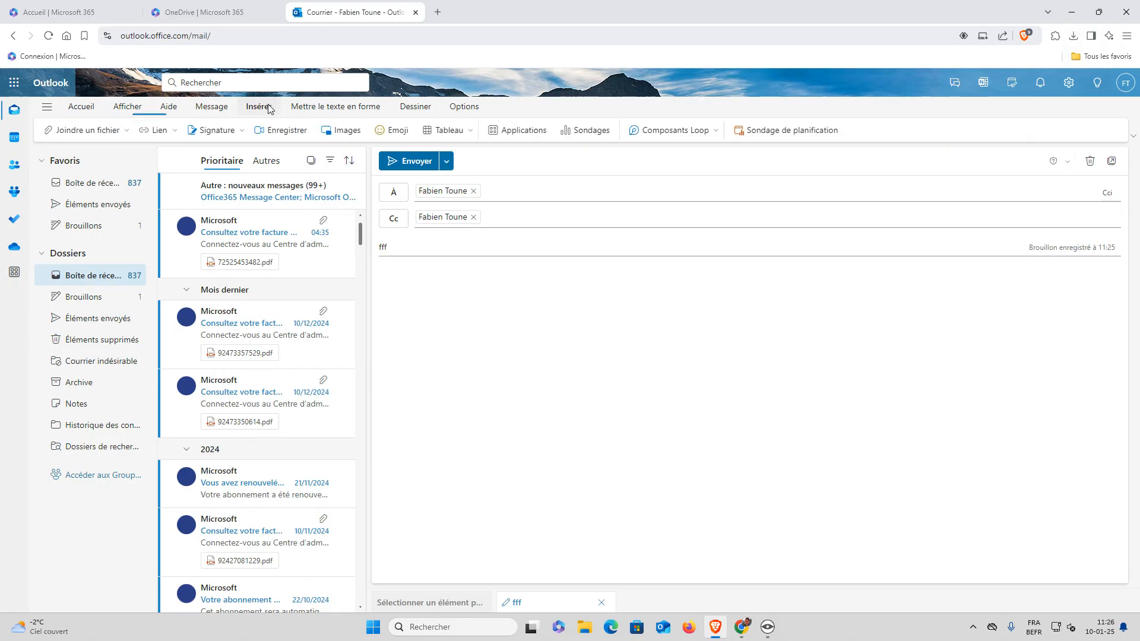
pyautogui.click(105, 130)
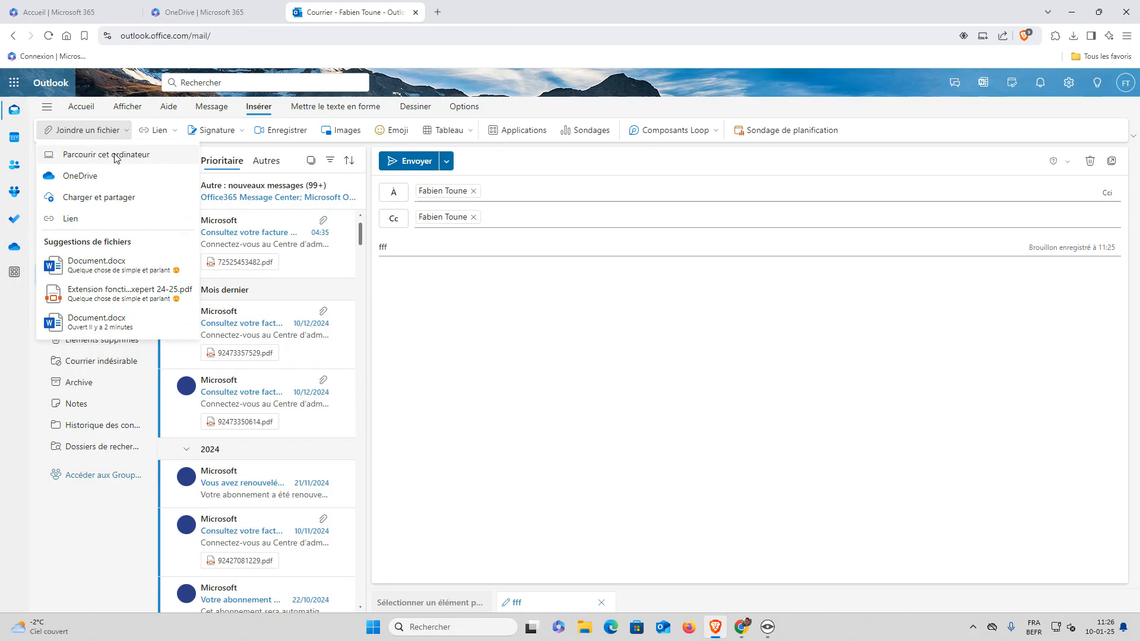
pyautogui.click(117, 155)
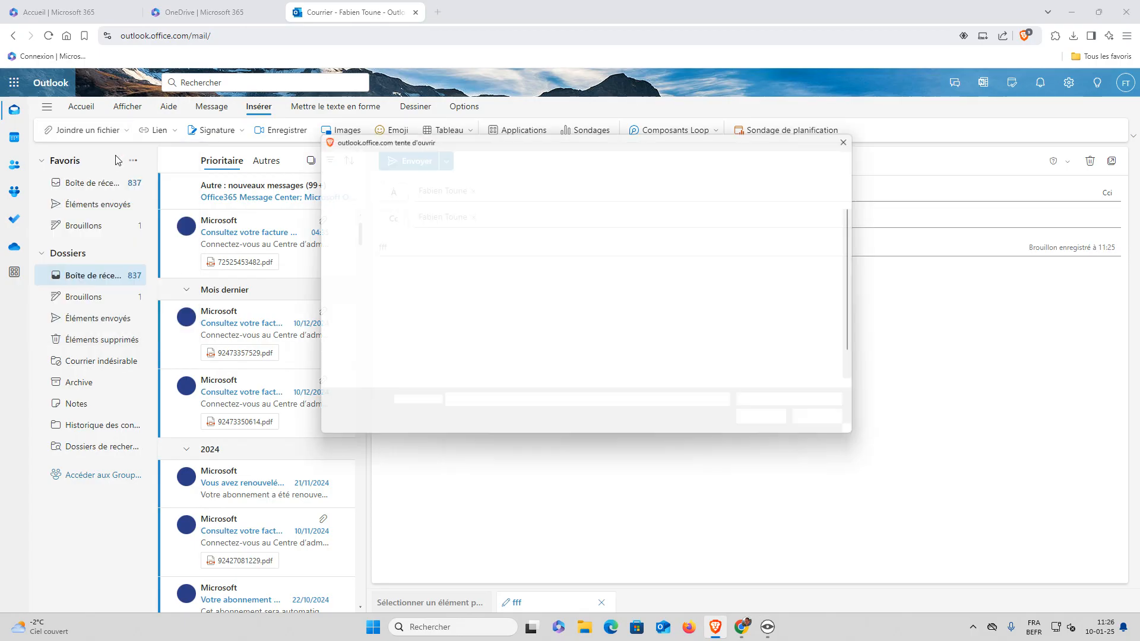
pyautogui.click(482, 356)
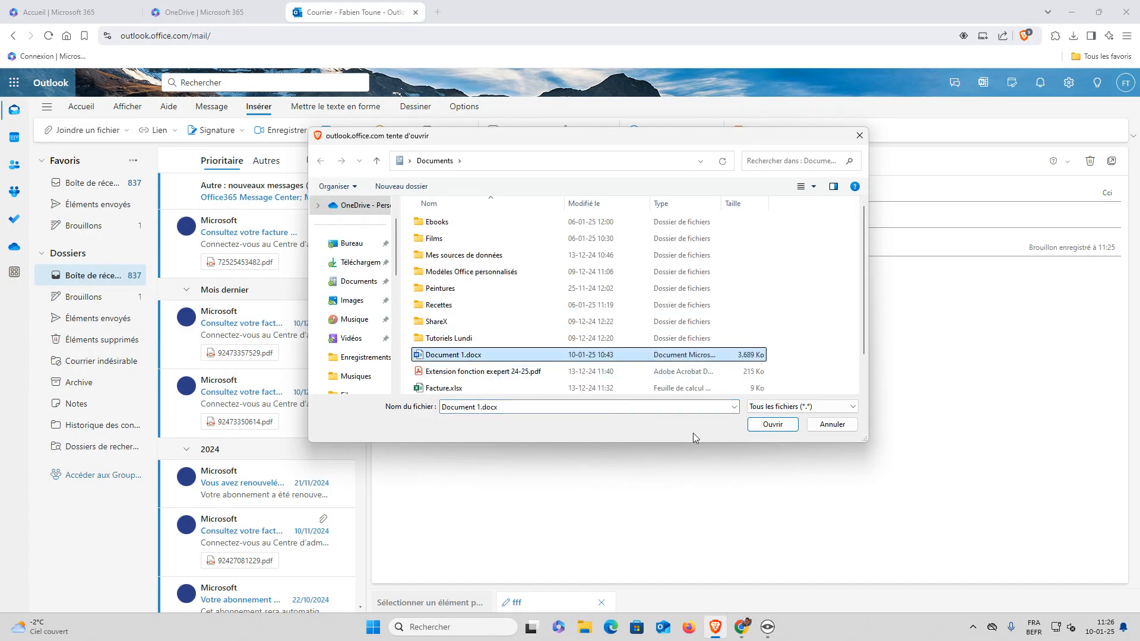
pyautogui.click(772, 425)
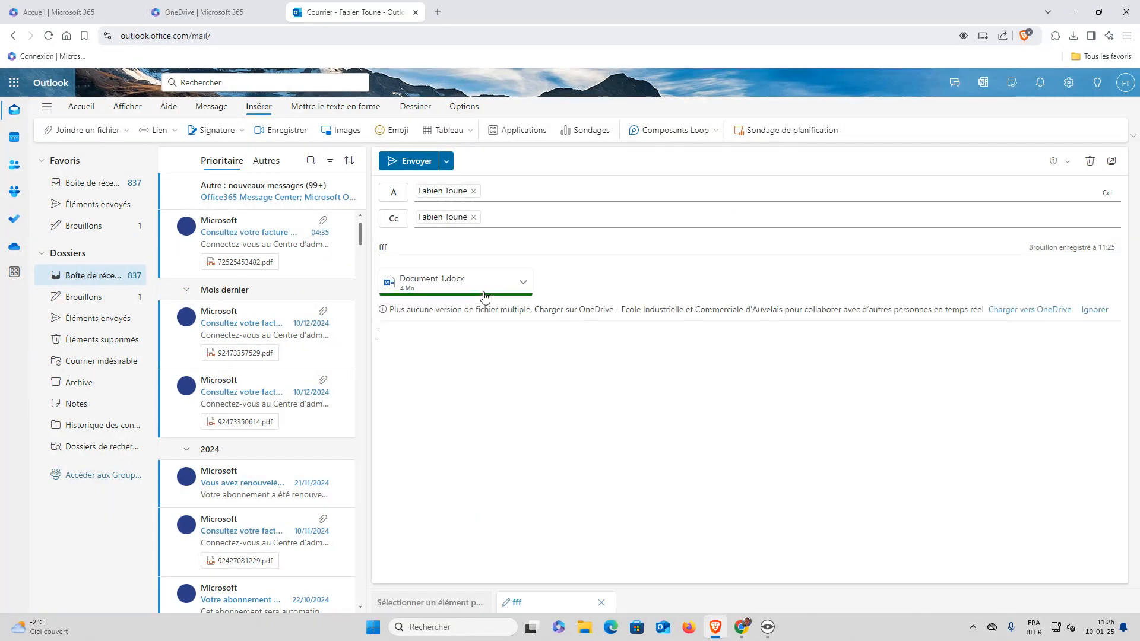
pyautogui.click(500, 354)
pyautogui.moveTo(743, 624)
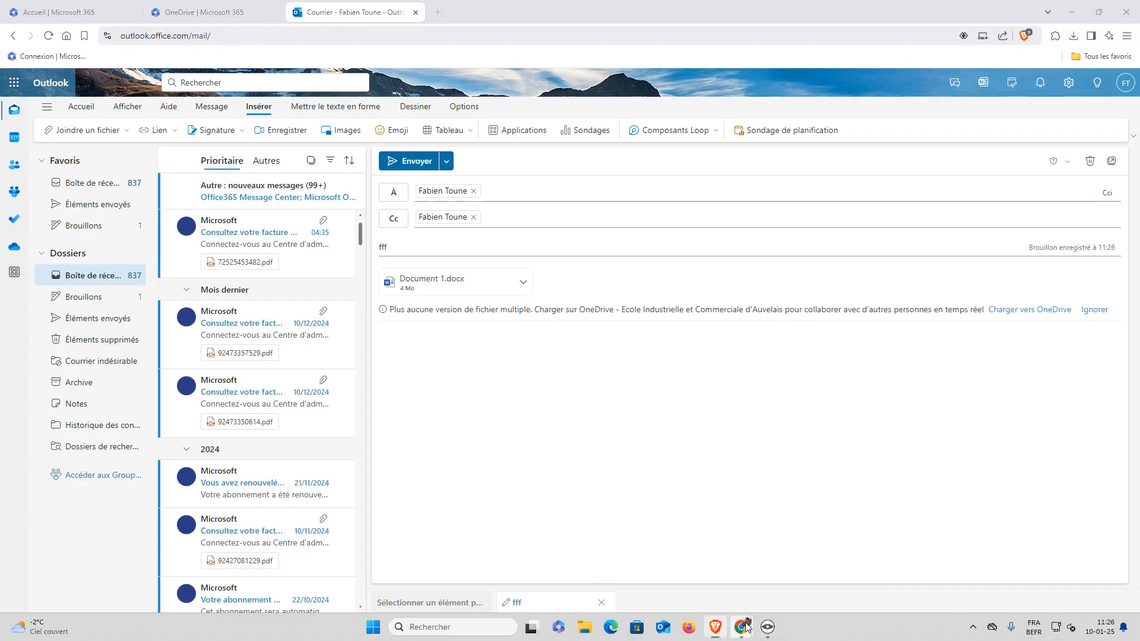
pyautogui.moveTo(720, 584)
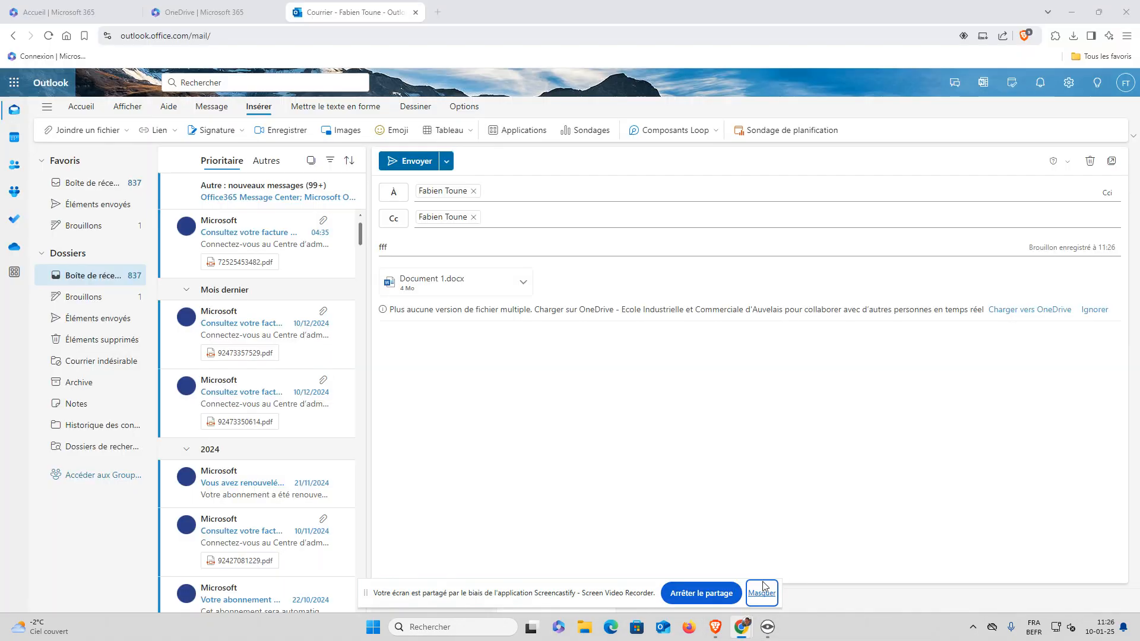
pyautogui.click(758, 592)
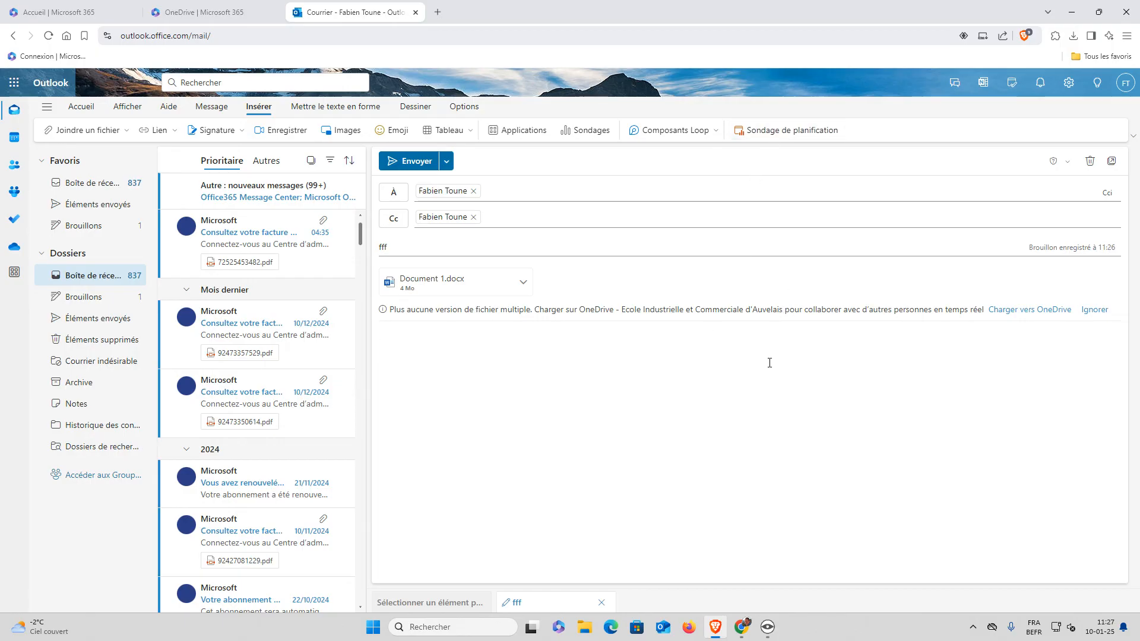
pyautogui.click(769, 627)
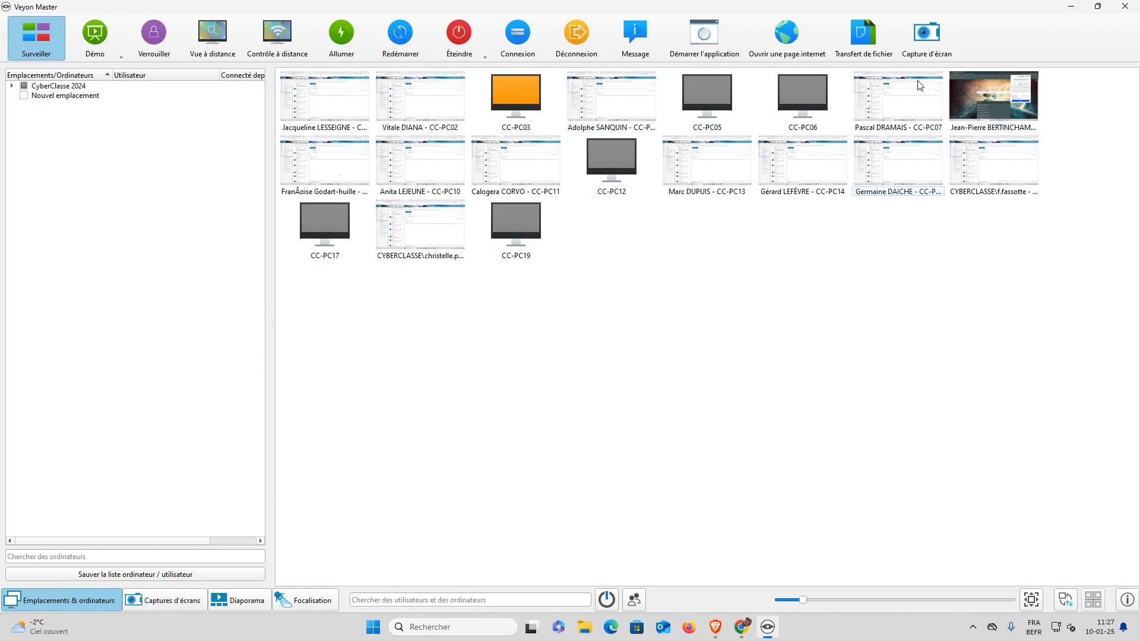
pyautogui.click(1073, 8)
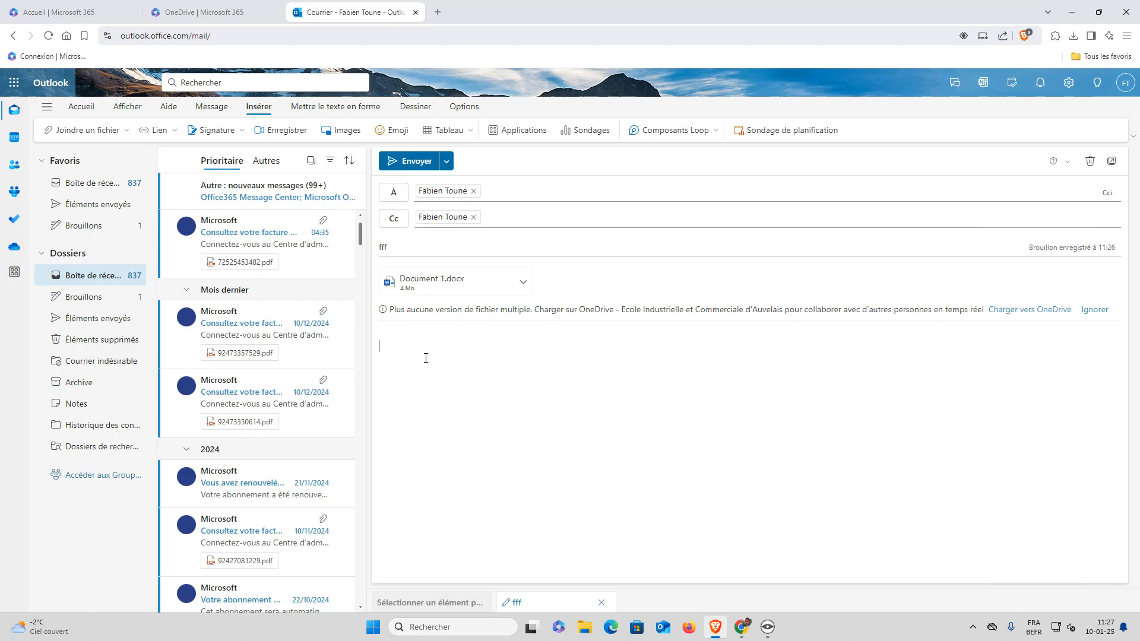
pyautogui.click(239, 198)
# Close the draft back to the Focused inbox, then bring Chrome's Nouvel onglet window forward
pyautogui.click(523, 401)
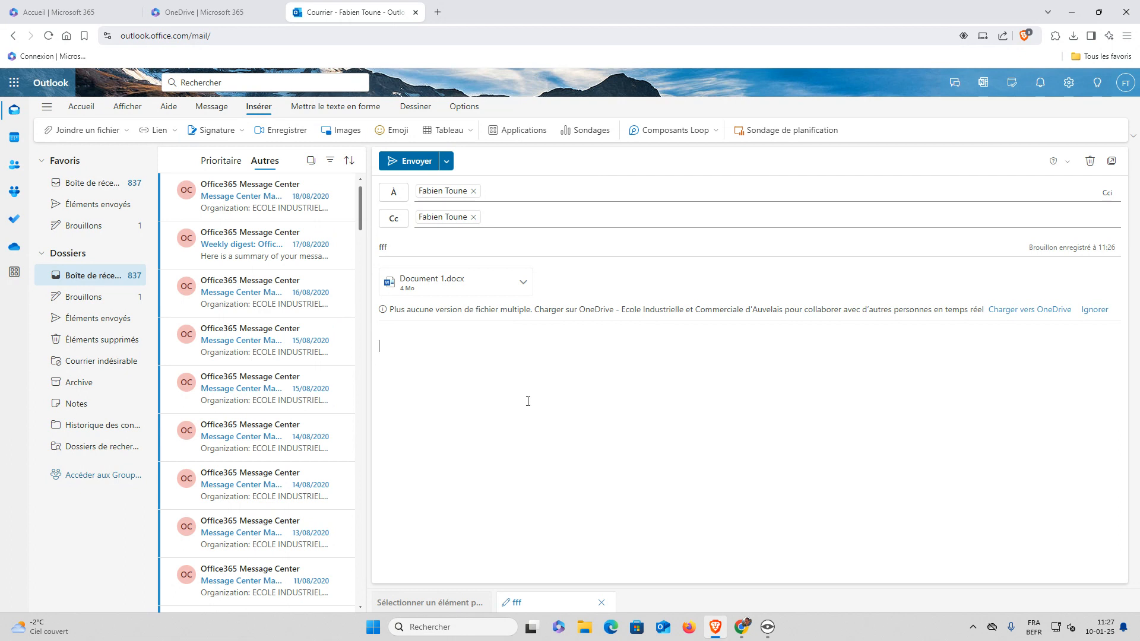
pyautogui.click(100, 184)
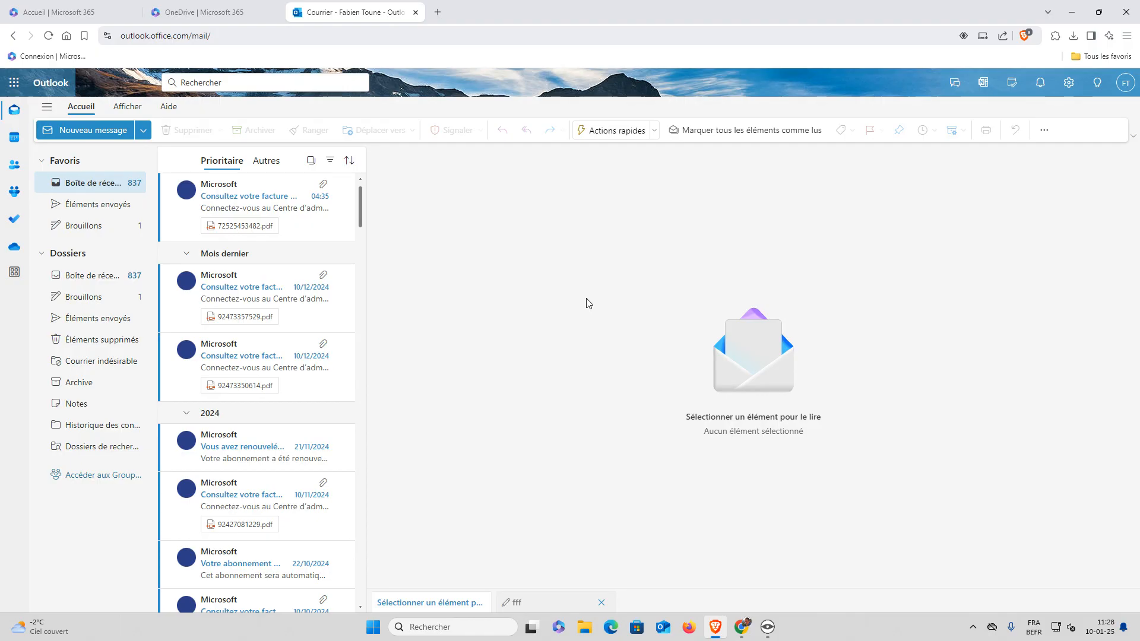
pyautogui.click(741, 627)
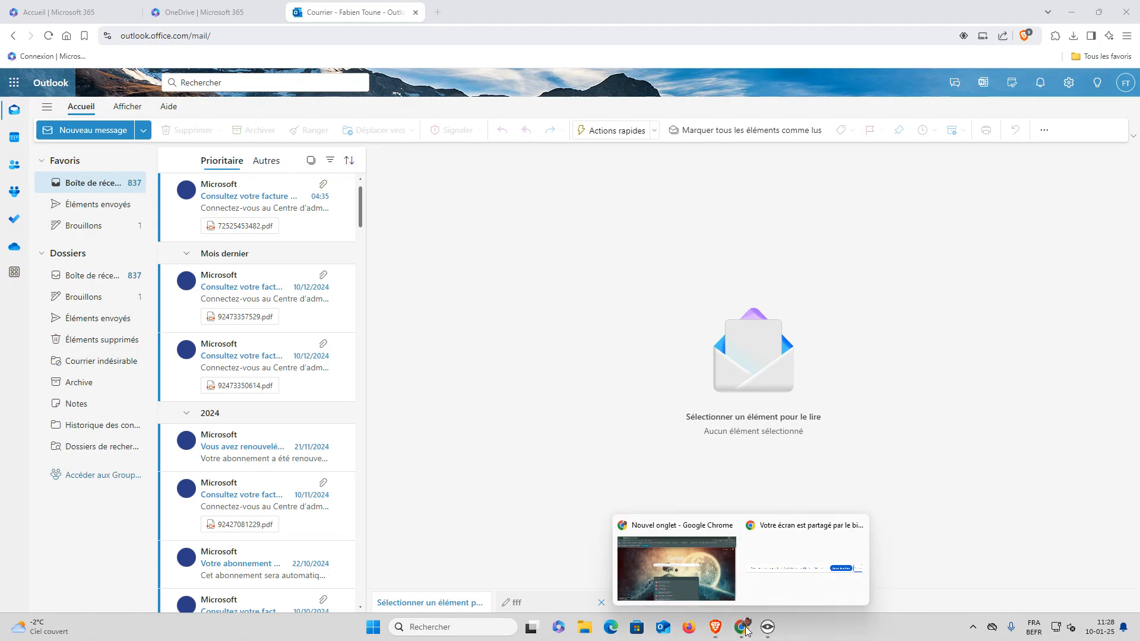
pyautogui.click(677, 569)
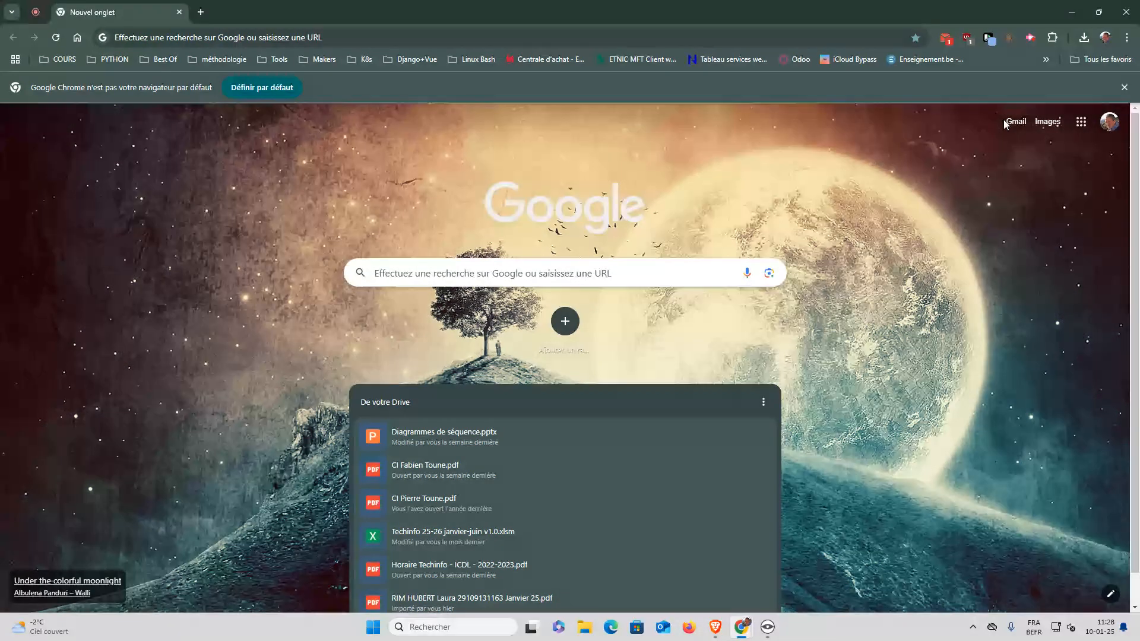